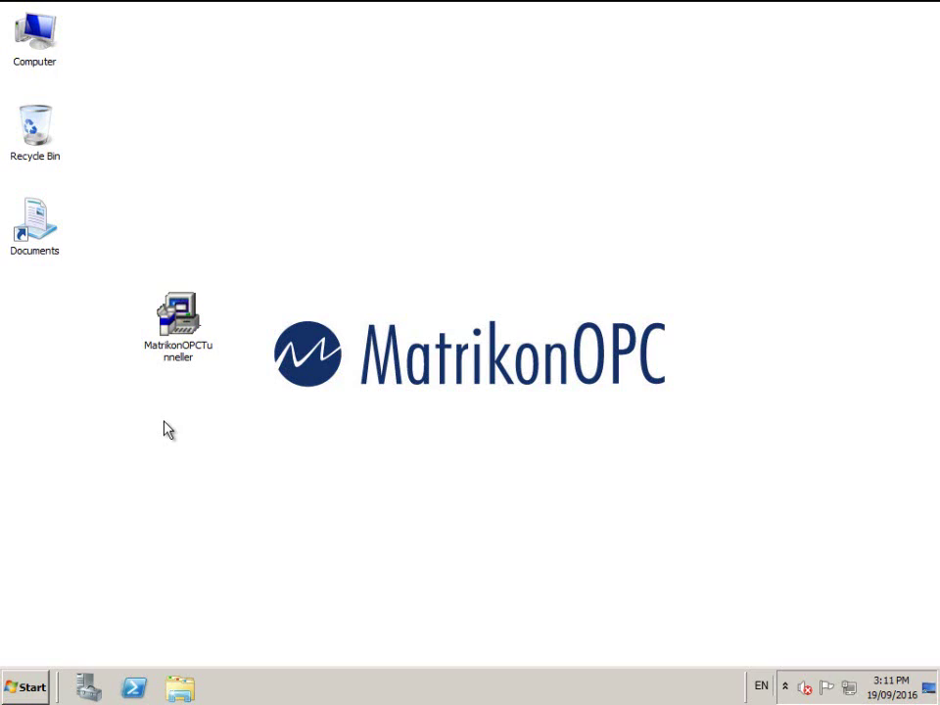
- Launch the Tunneller installer and install the missing OPC Foundation Core Components prerequisite
{"action": "left_click", "coordinate": [178, 331]}
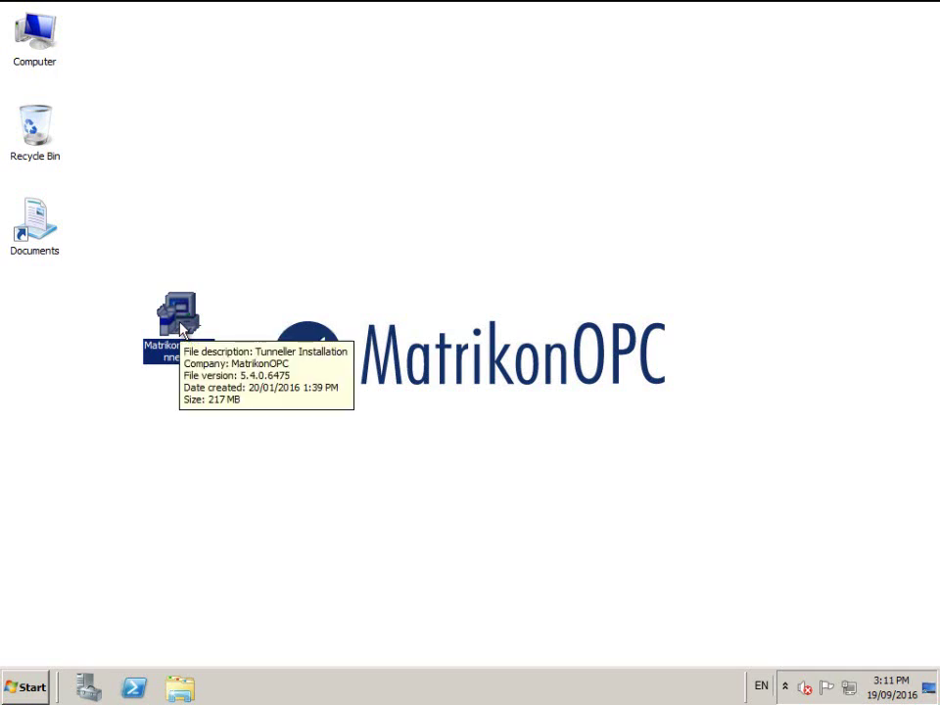
{"action": "double_click", "coordinate": [182, 329]}
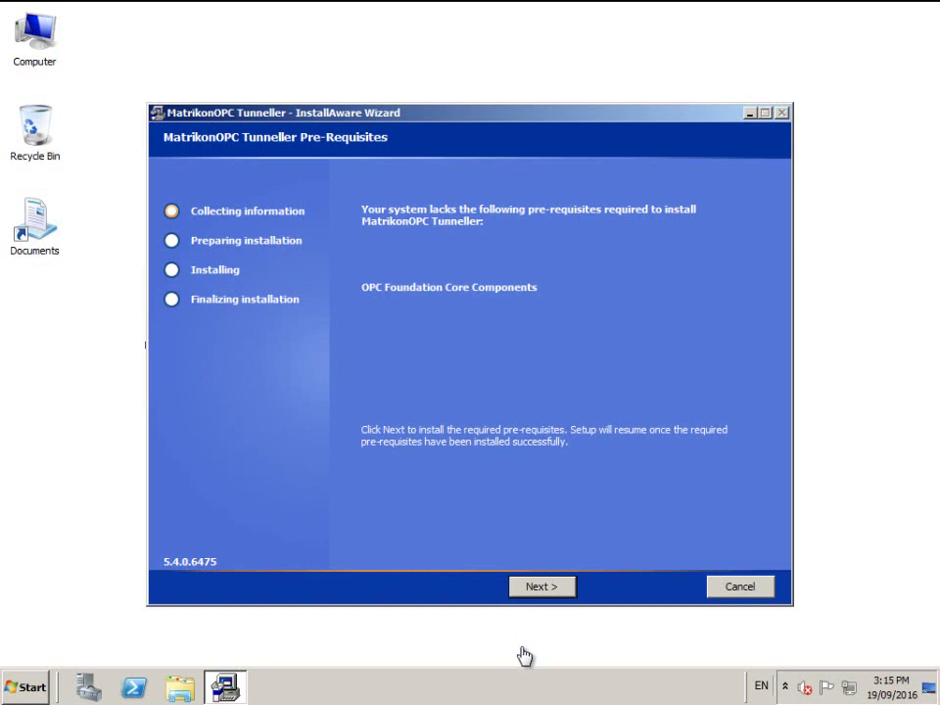
{"action": "left_click", "coordinate": [553, 588]}
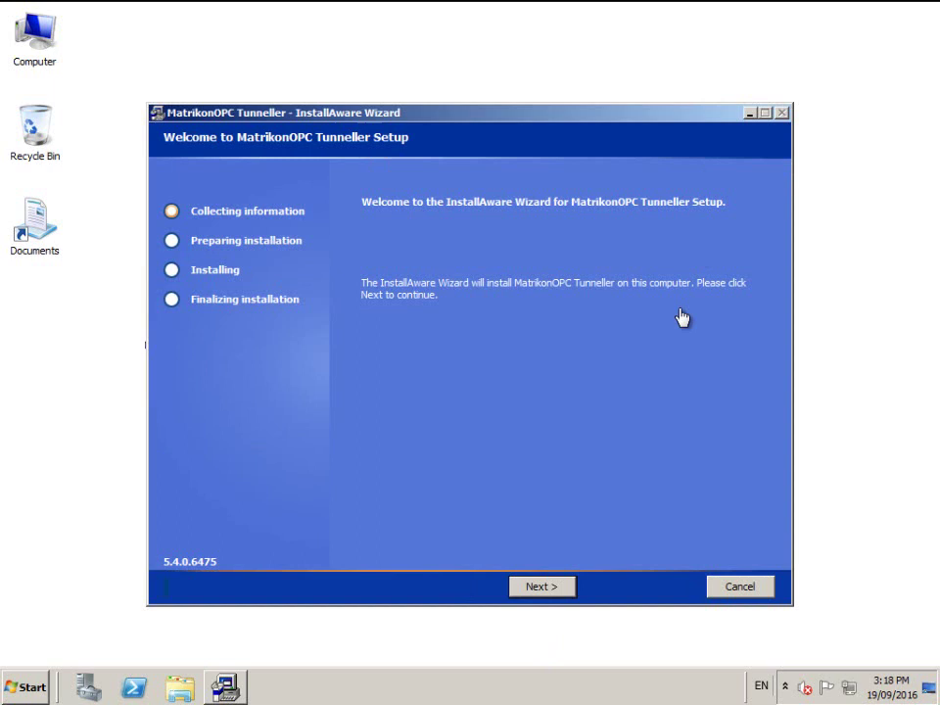
- Move past the welcome page and accept the license agreement
{"action": "left_click", "coordinate": [552, 592]}
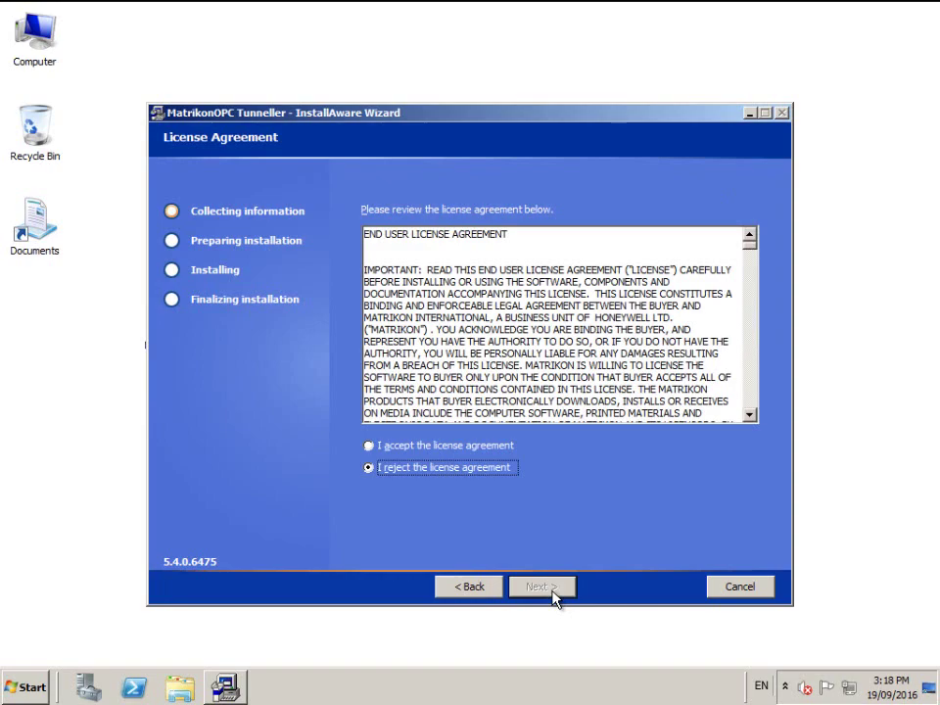
{"action": "left_click_drag", "start_coordinate": [752, 247], "coordinate": [751, 415]}
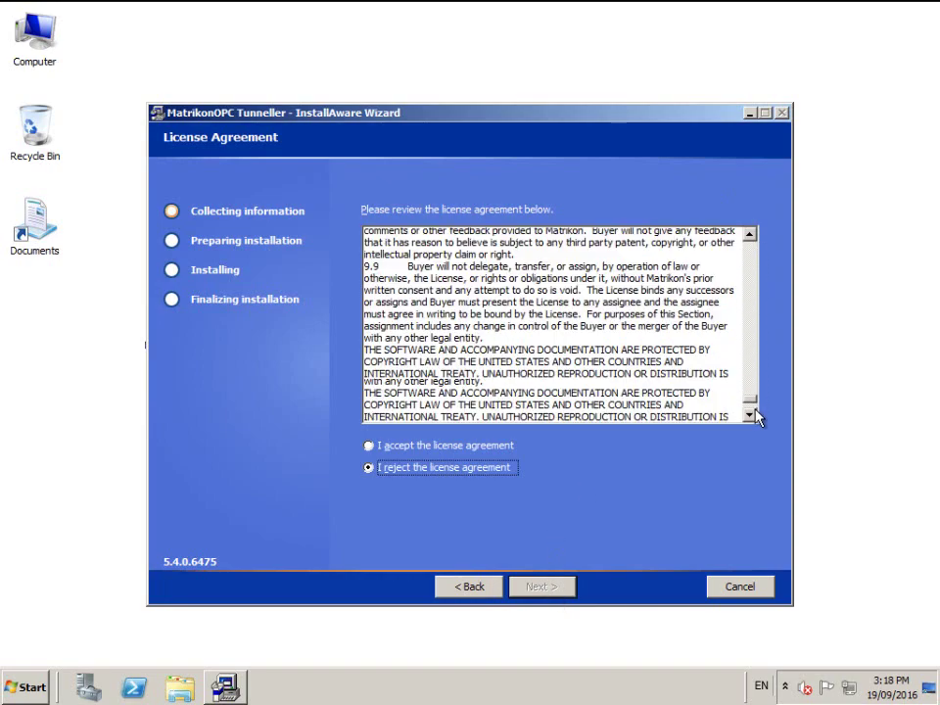
{"action": "left_click", "coordinate": [393, 449]}
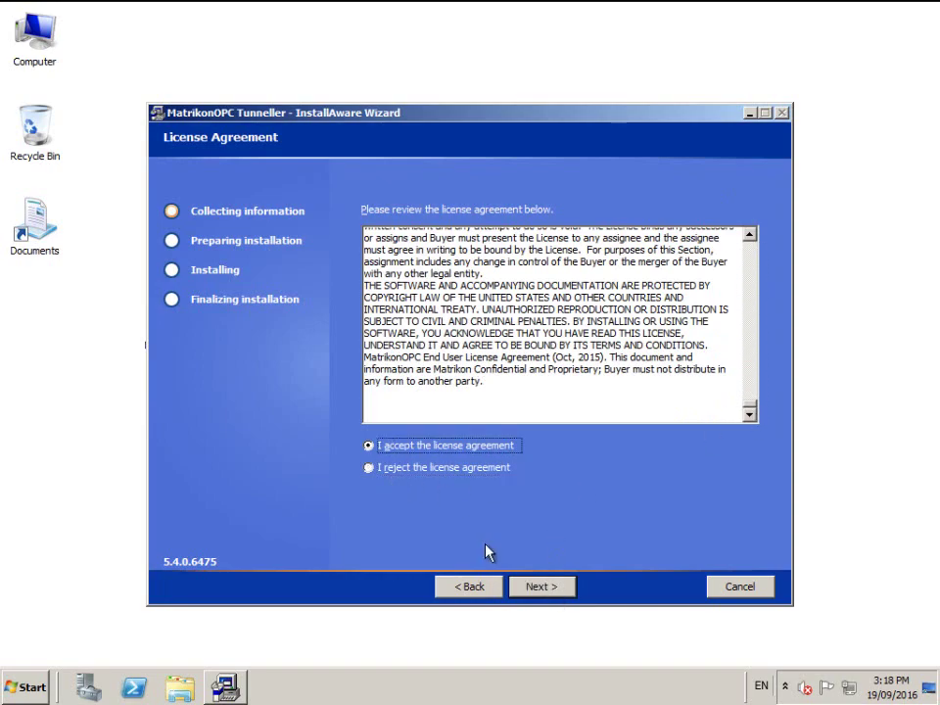
{"action": "left_click", "coordinate": [540, 593]}
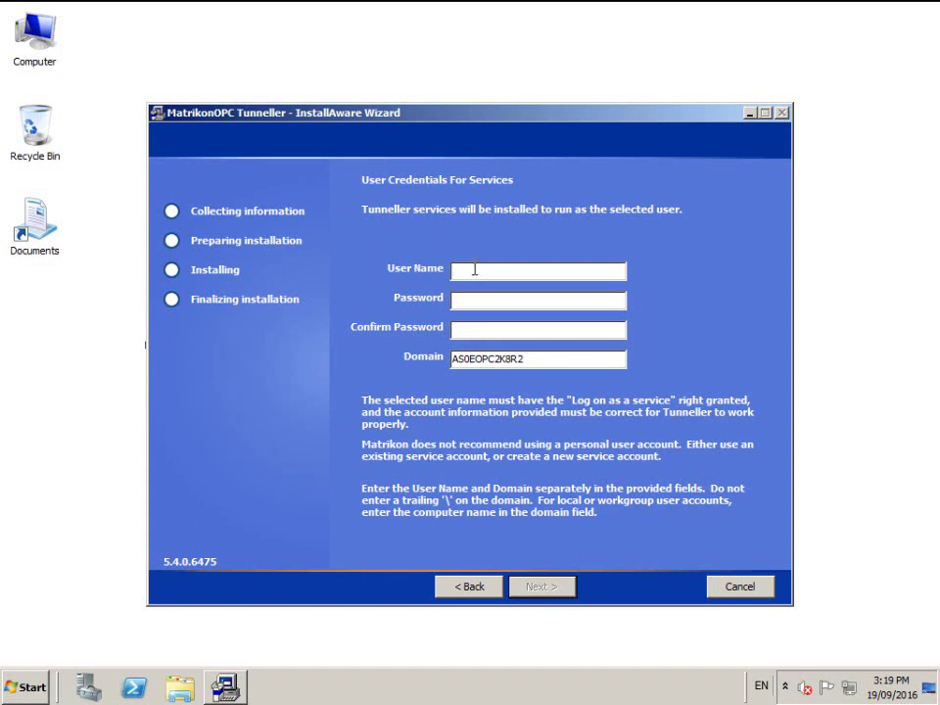
{"action": "key", "text": "Tab"}
{"action": "key", "text": "Tab"}
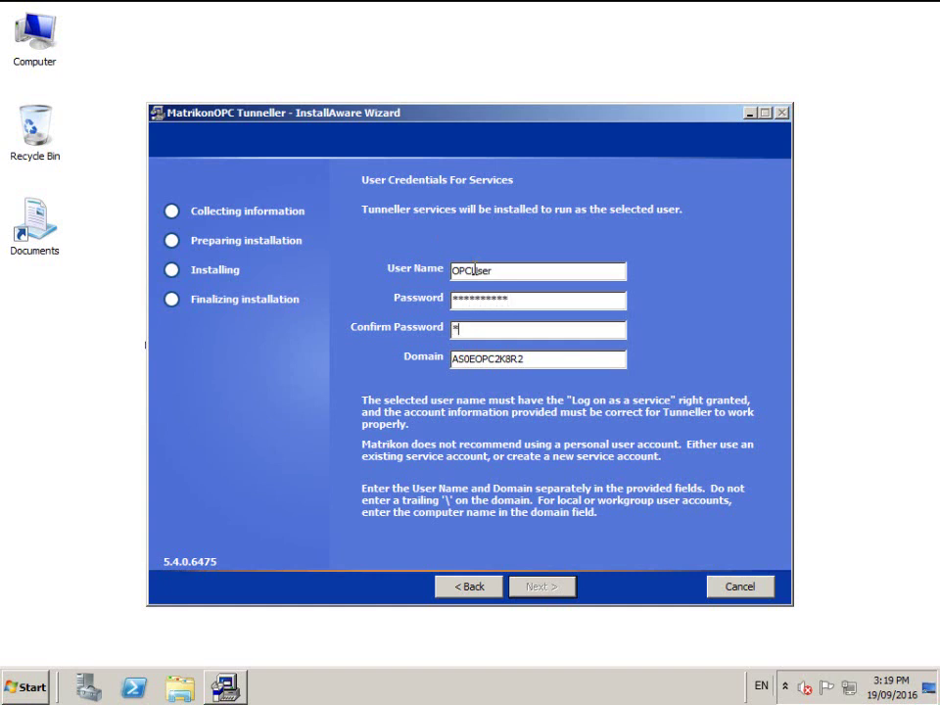
{"action": "left_click", "coordinate": [541, 586]}
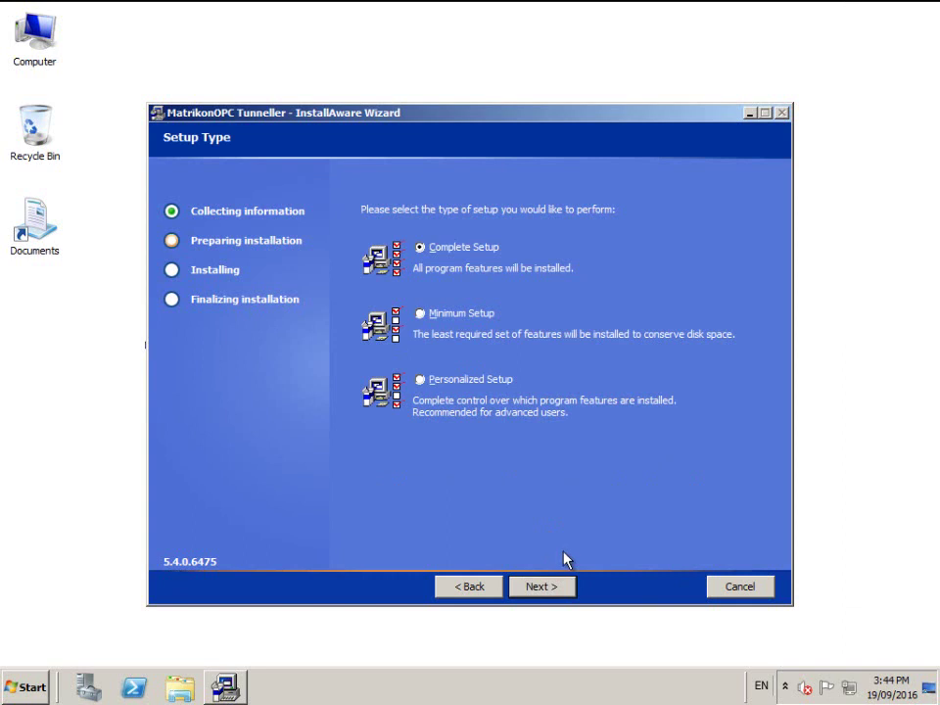
- Keep Complete setup, the default folder, MatrikonOPC Start Menu group and 30-day evaluation license
{"action": "left_click", "coordinate": [550, 592]}
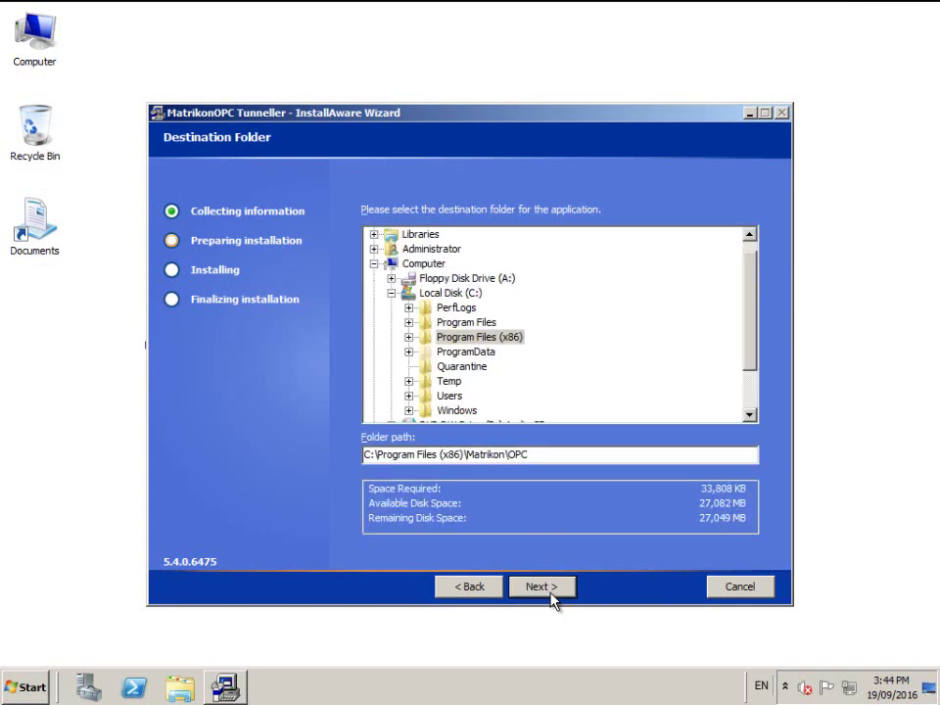
{"action": "left_click", "coordinate": [551, 592]}
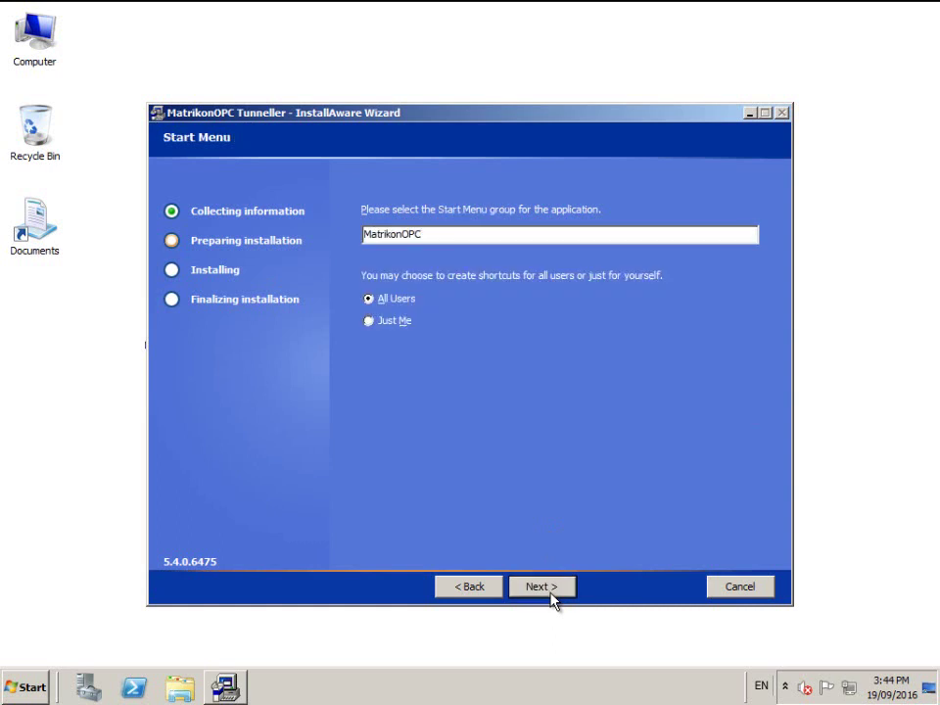
{"action": "left_click", "coordinate": [550, 592]}
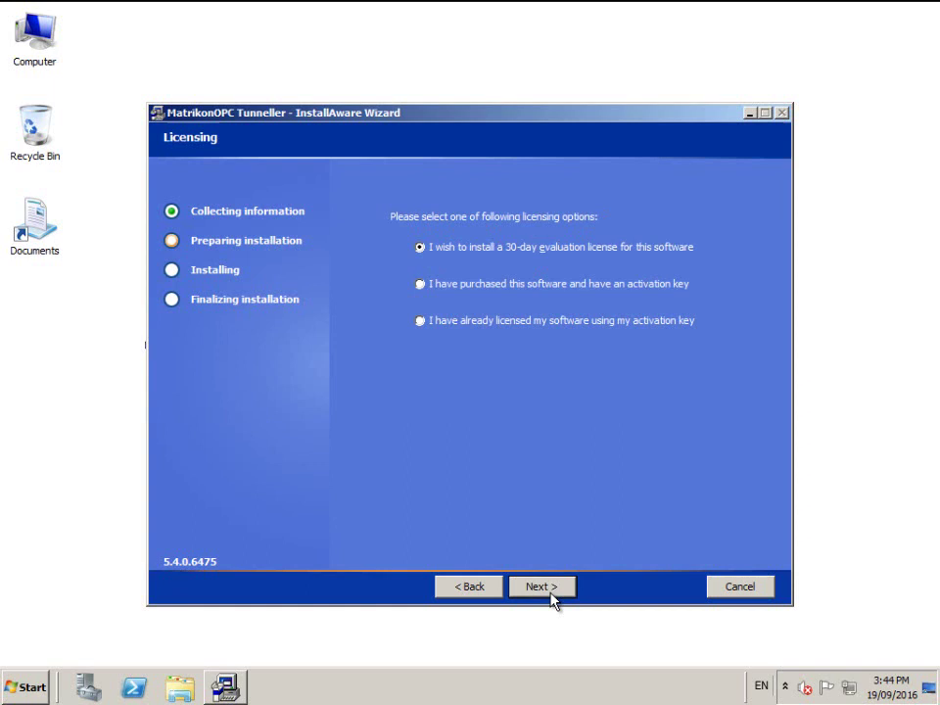
{"action": "left_click", "coordinate": [551, 591]}
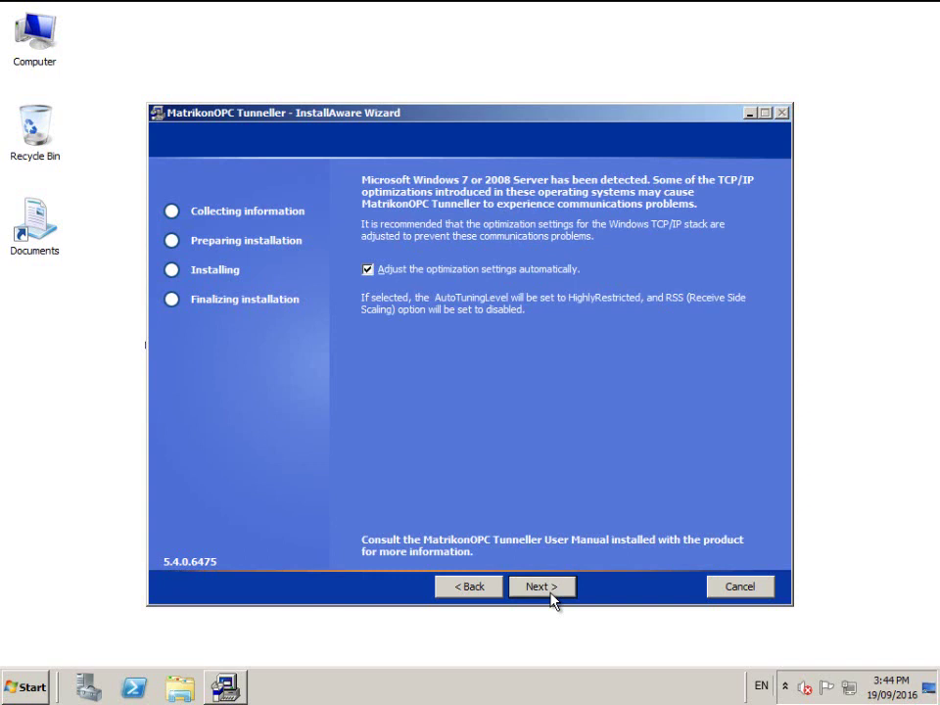
- Install Tunneller with Windows Firewall exceptions, without launching server-side configuration afterwards
{"action": "left_click", "coordinate": [548, 592]}
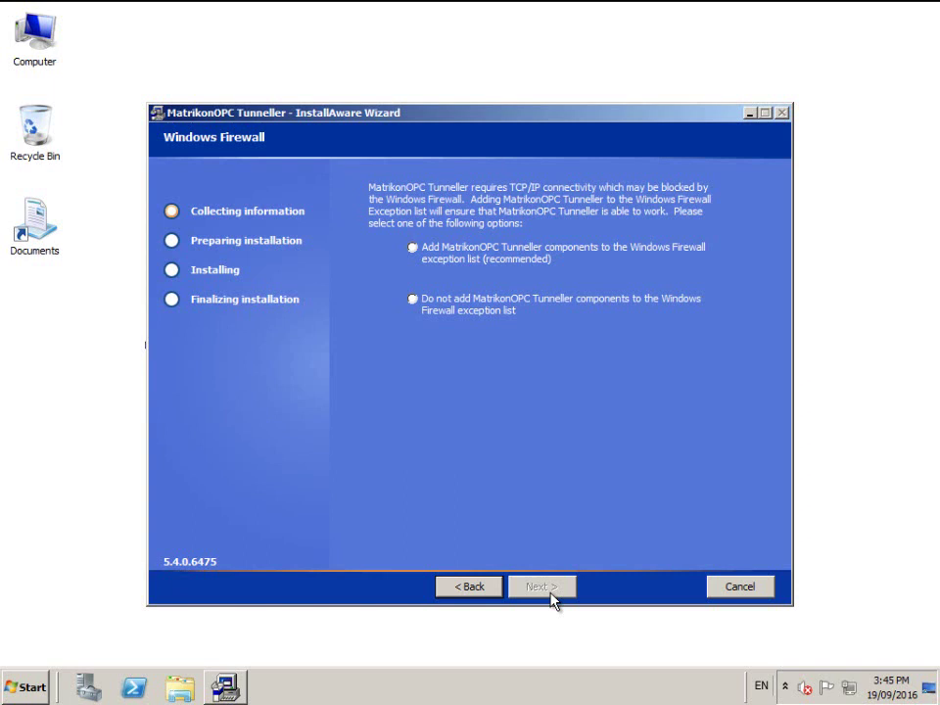
{"action": "left_click", "coordinate": [423, 257]}
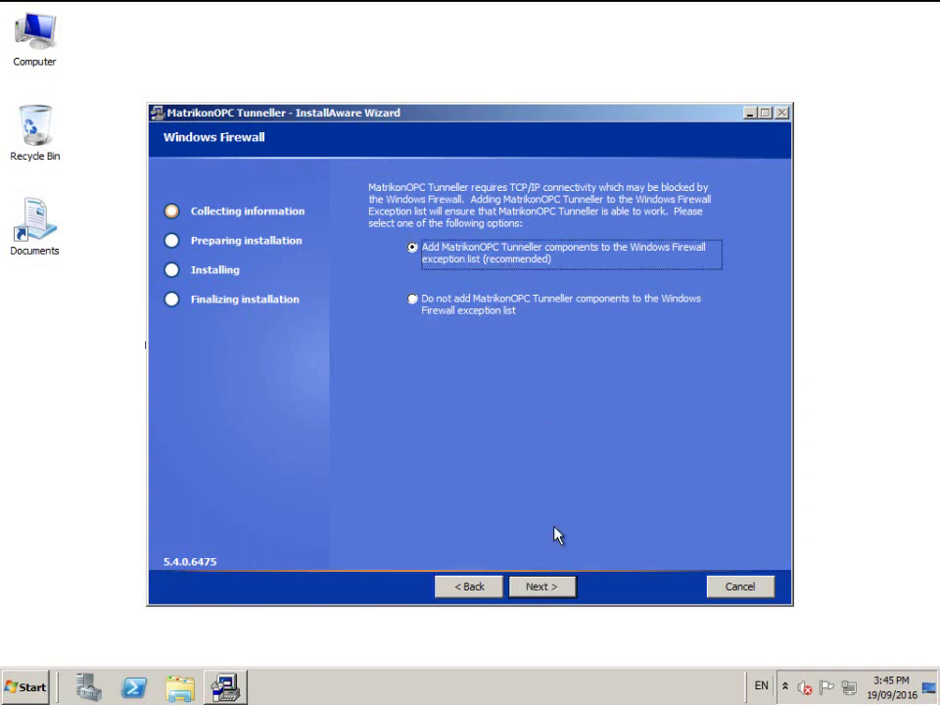
{"action": "left_click", "coordinate": [555, 591]}
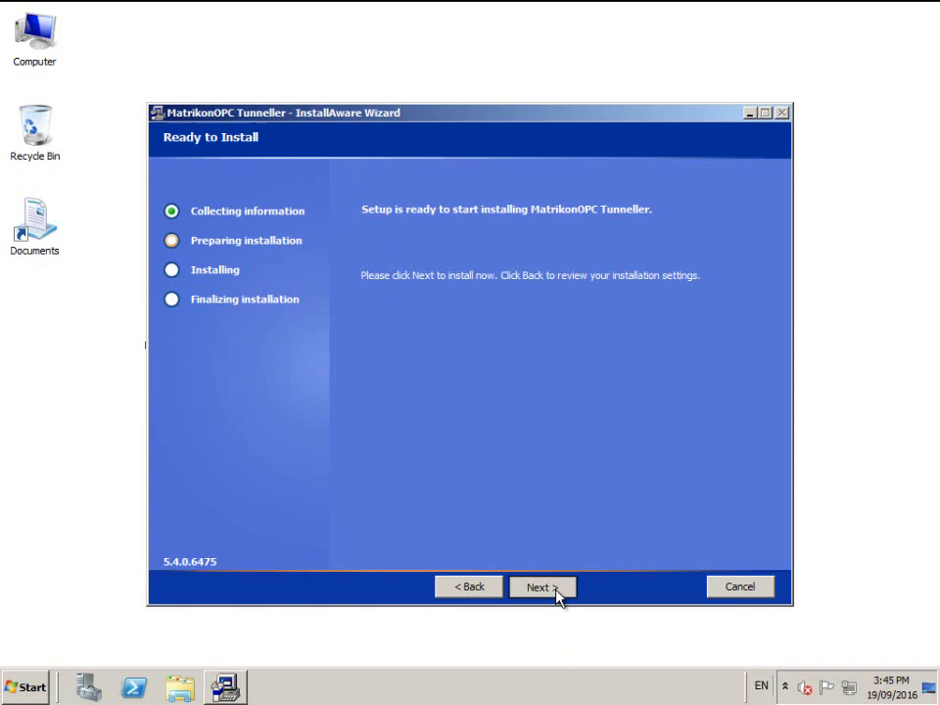
{"action": "left_click", "coordinate": [555, 593]}
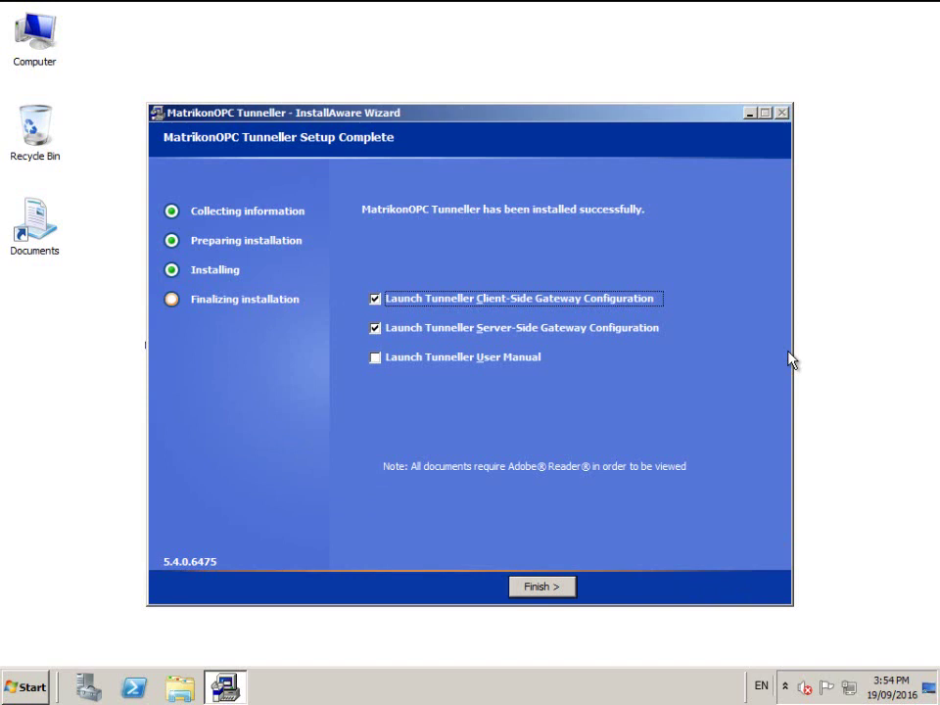
{"action": "left_click", "coordinate": [392, 333]}
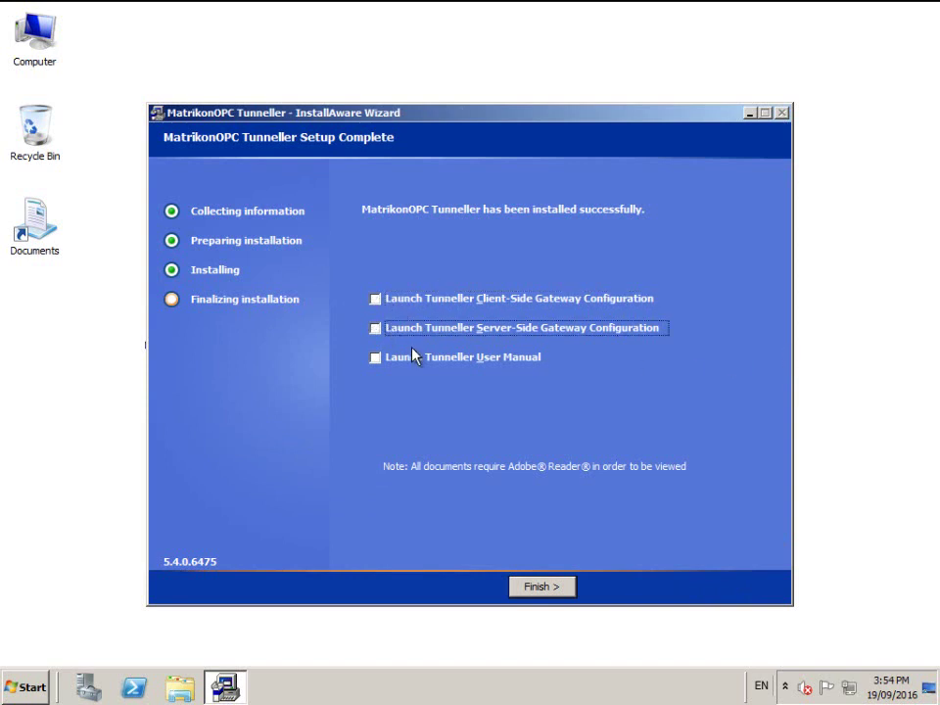
- Finish and close the installer wizard
{"action": "left_click", "coordinate": [530, 585]}
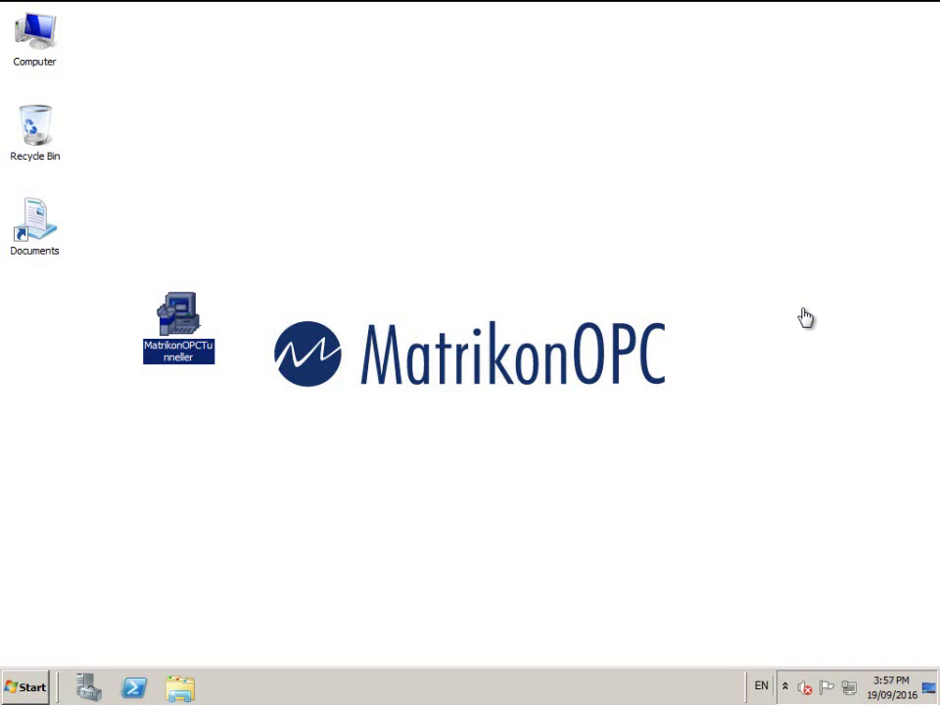
- Launch the Tunneller Client-Side Gateway Configuration utility from the Start menu
{"action": "left_click", "coordinate": [13, 688]}
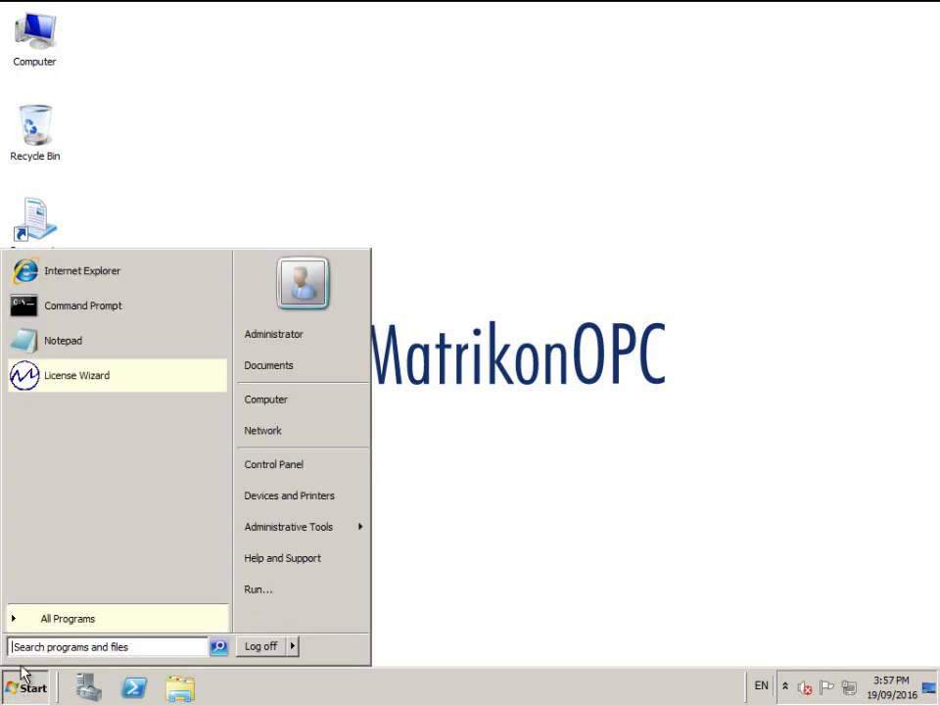
{"action": "left_click", "coordinate": [73, 619]}
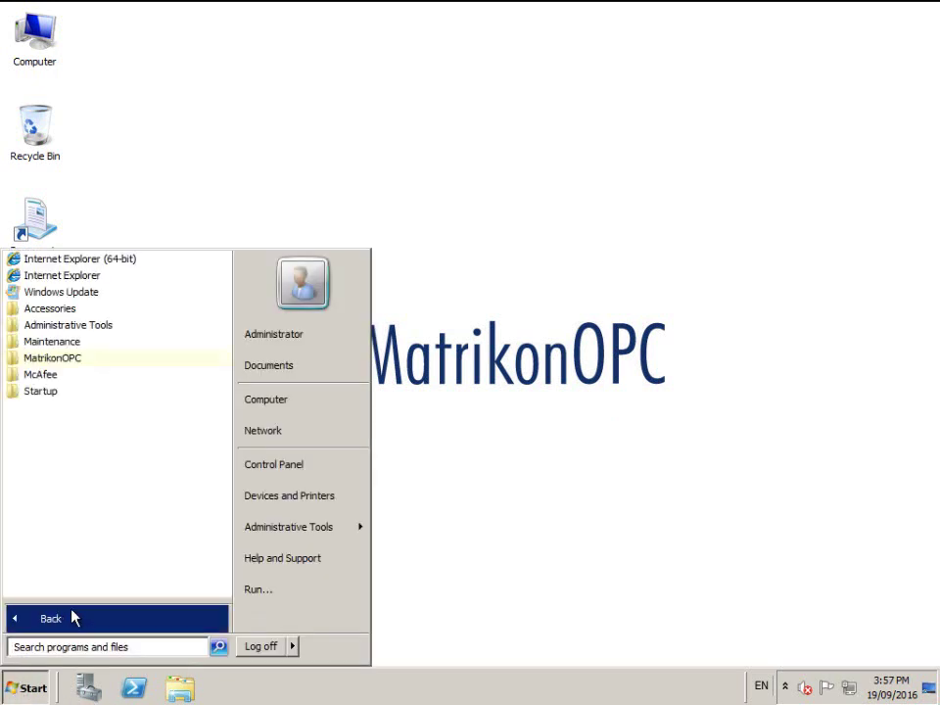
{"action": "left_click", "coordinate": [70, 358]}
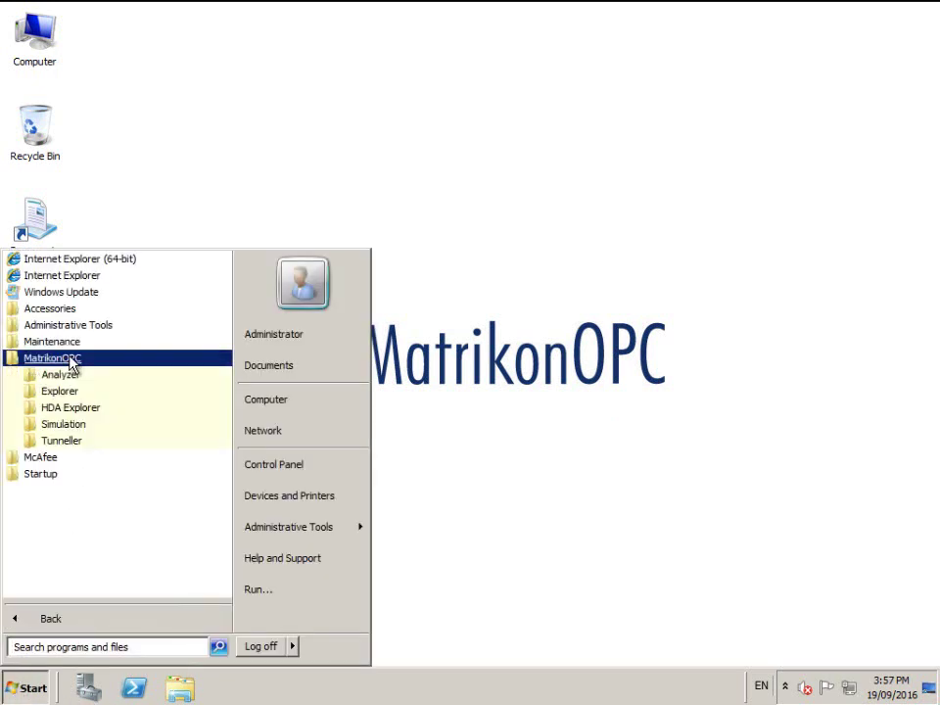
{"action": "left_click", "coordinate": [70, 442]}
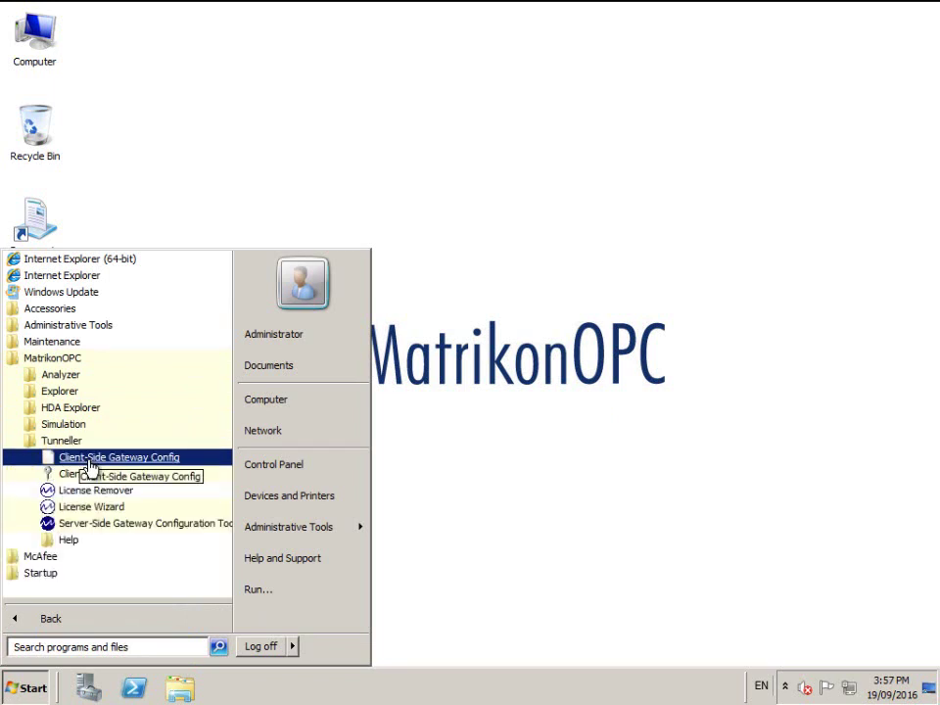
{"action": "left_click", "coordinate": [88, 461]}
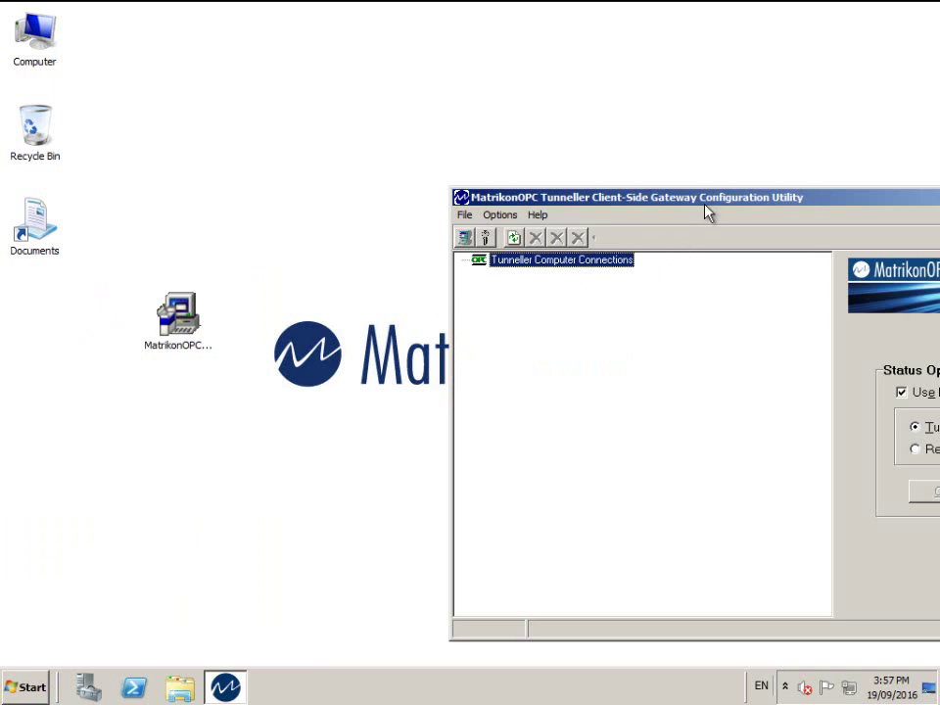
{"action": "left_click_drag", "start_coordinate": [713, 205], "coordinate": [384, 159]}
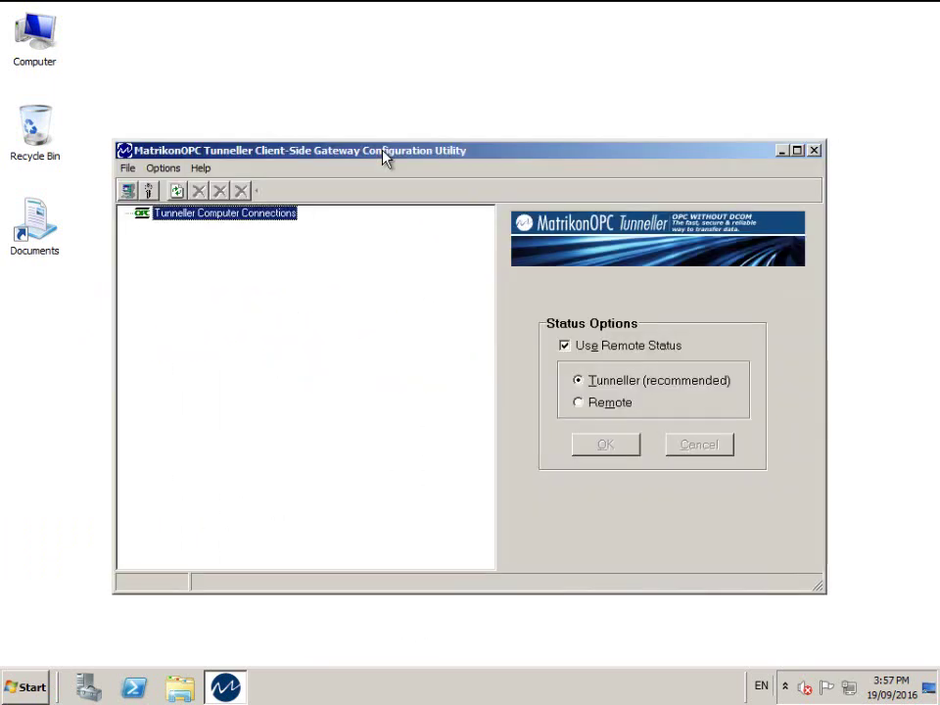
- Add a remote Tunneller connection to 192.168.192.134 on port 21379
{"action": "left_click", "coordinate": [127, 169]}
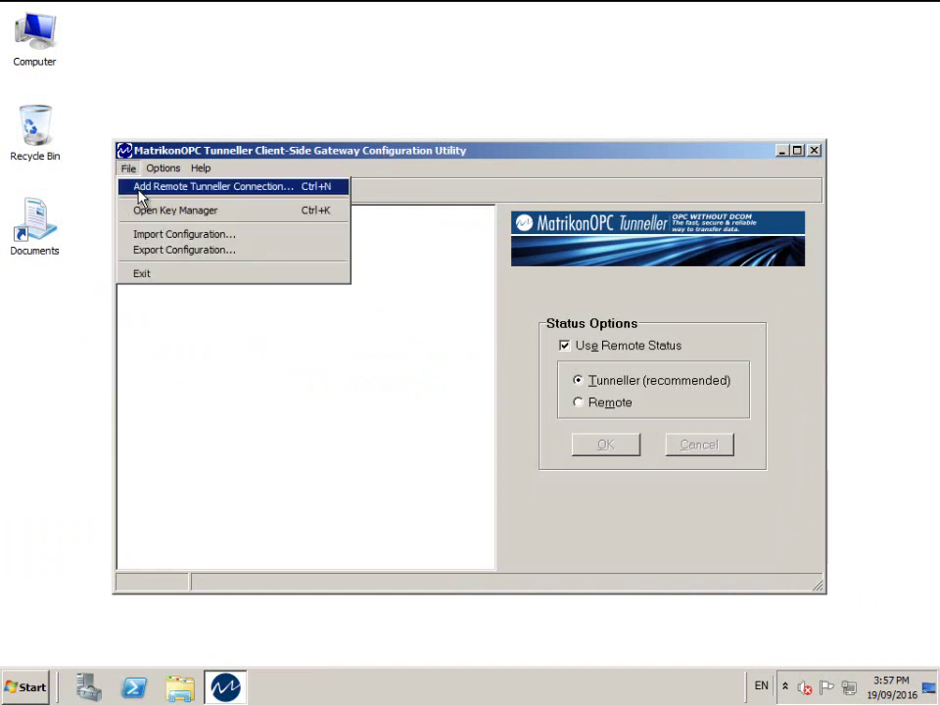
{"action": "left_click", "coordinate": [141, 196]}
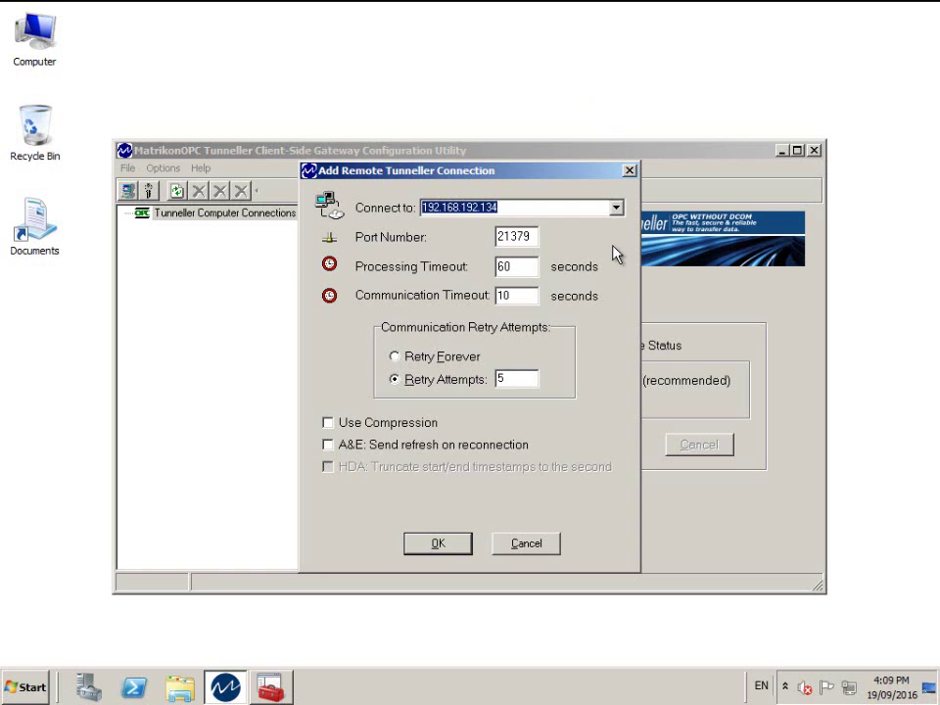
{"action": "left_click", "coordinate": [426, 557]}
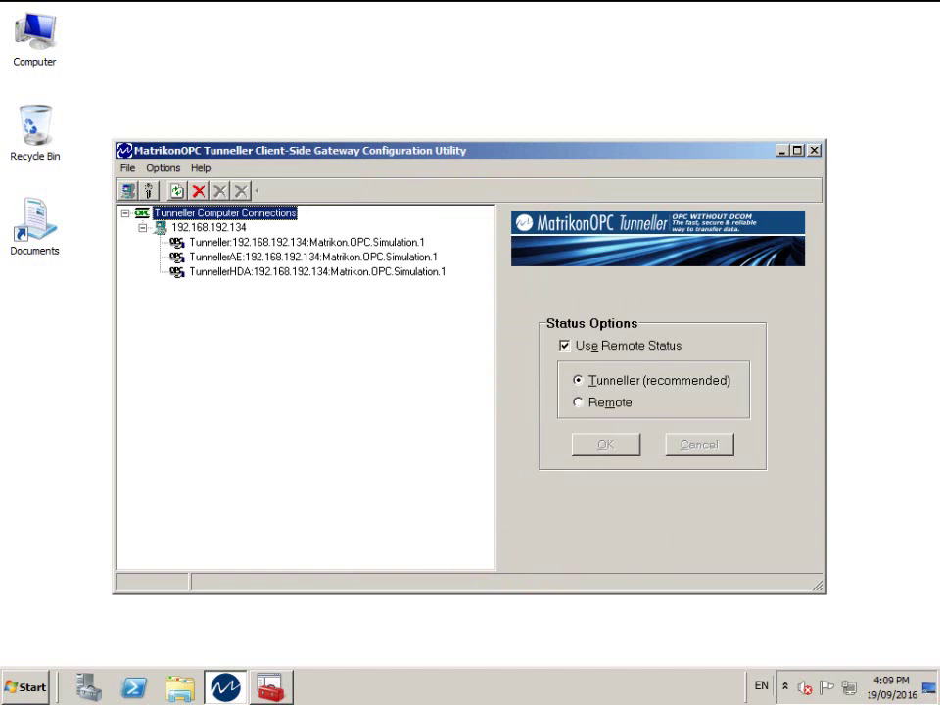
- Run services.msc from the Start menu Run prompt
{"action": "key", "text": "super"}
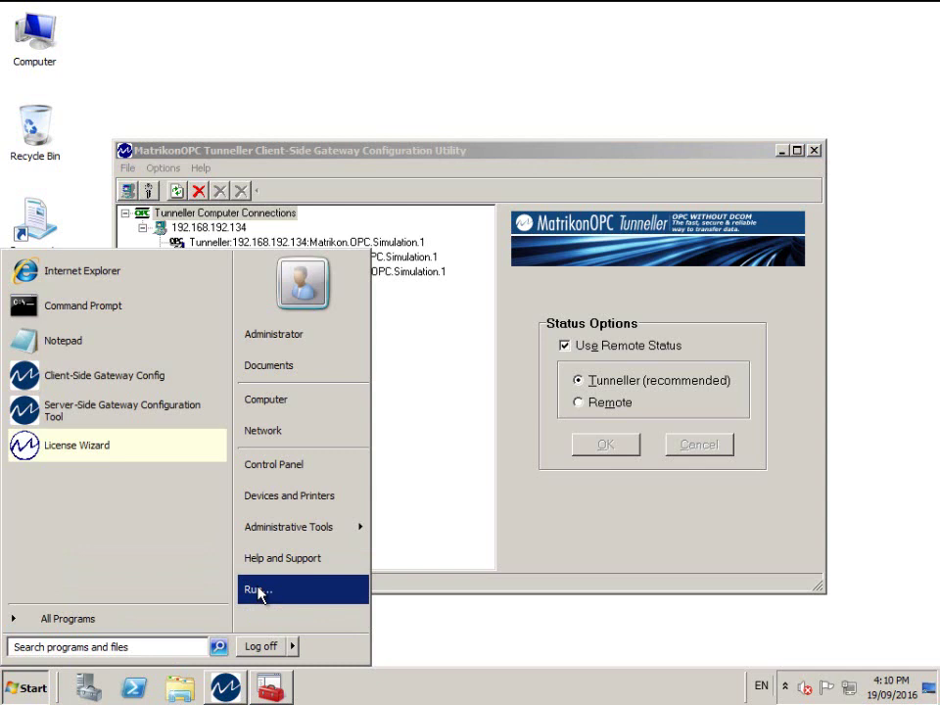
{"action": "left_click", "coordinate": [260, 591]}
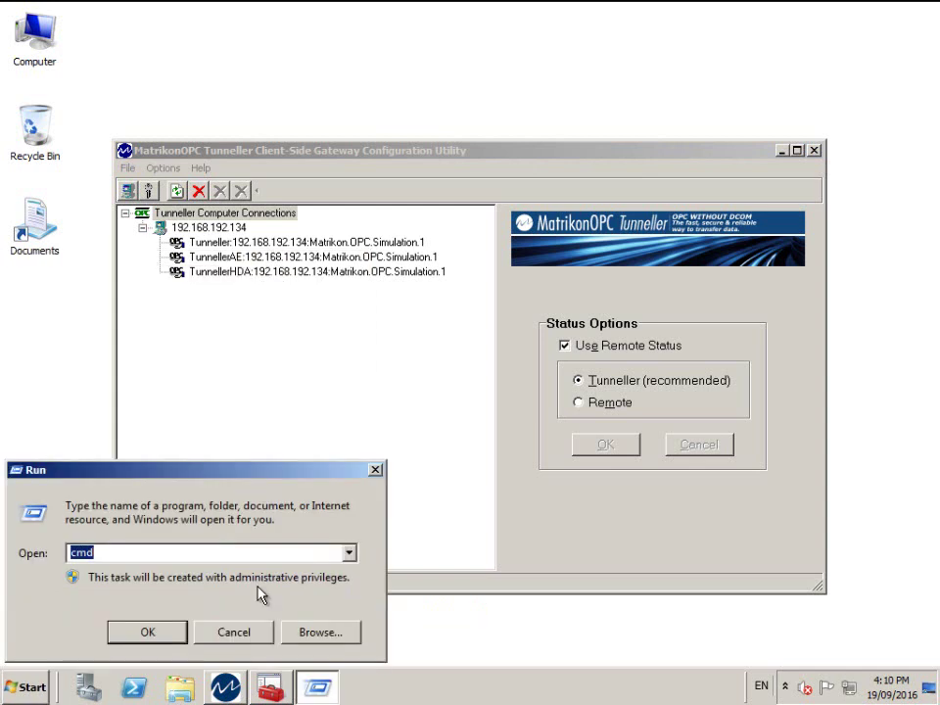
{"action": "type", "text": "s"}
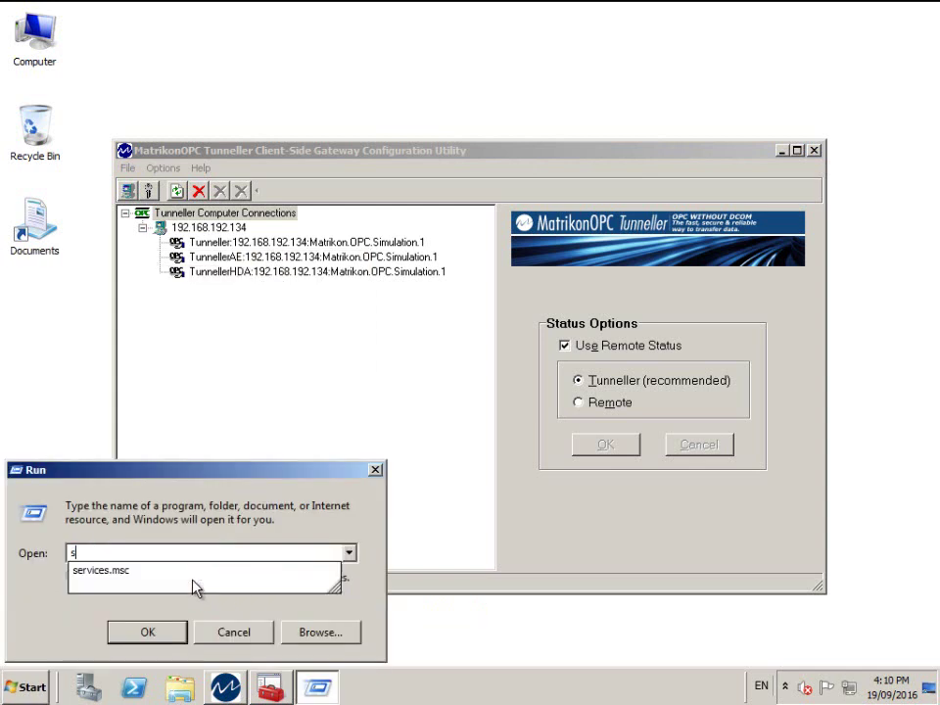
{"action": "type", "text": "ervices."}
{"action": "type", "text": "msc"}
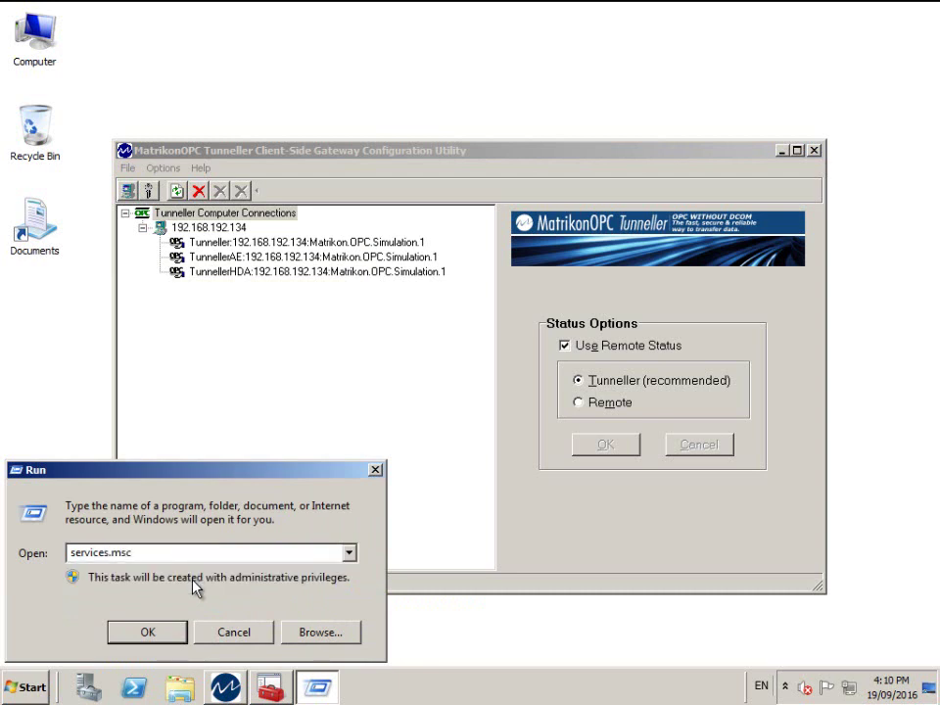
{"action": "left_click", "coordinate": [132, 637]}
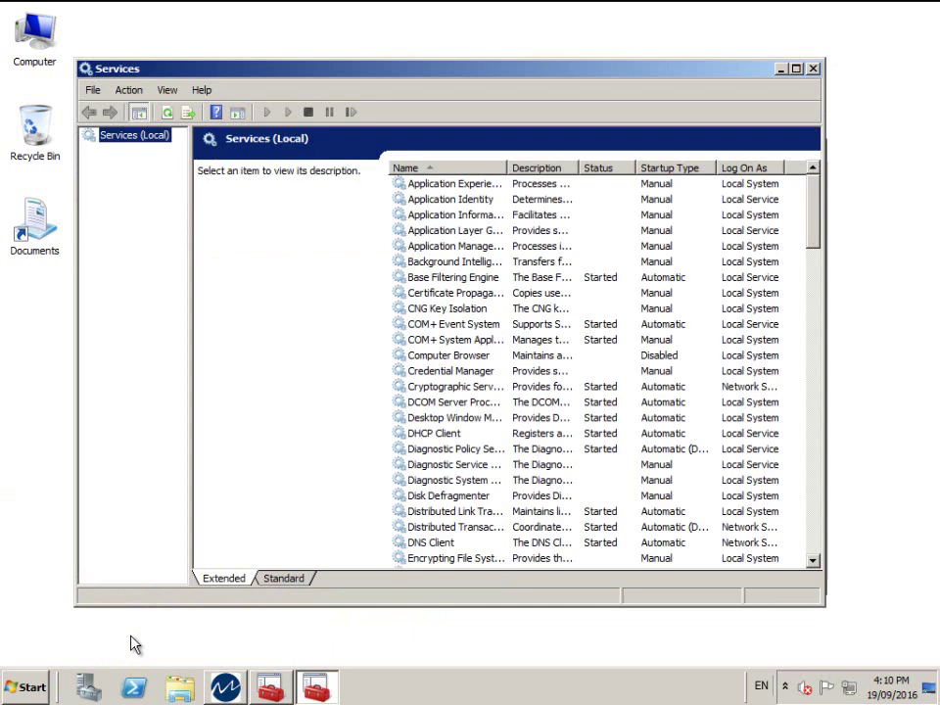
- Close the Services console
{"action": "left_click", "coordinate": [814, 69]}
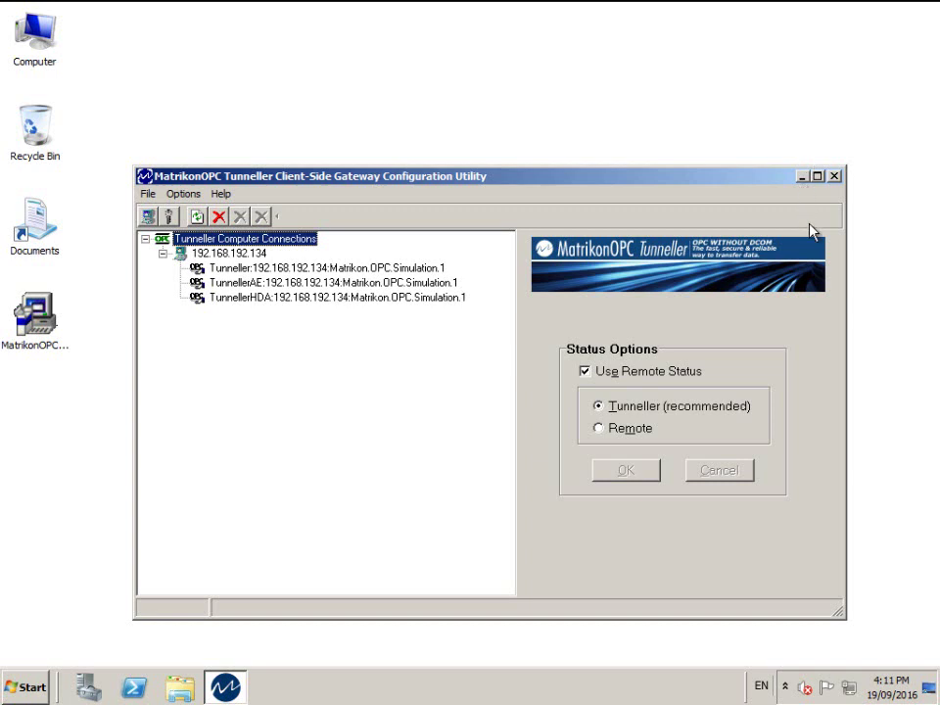
- Close the Tunneller utility and start MatrikonOPC Explorer from Start > MatrikonOPC > Explorer
{"action": "left_click", "coordinate": [835, 177]}
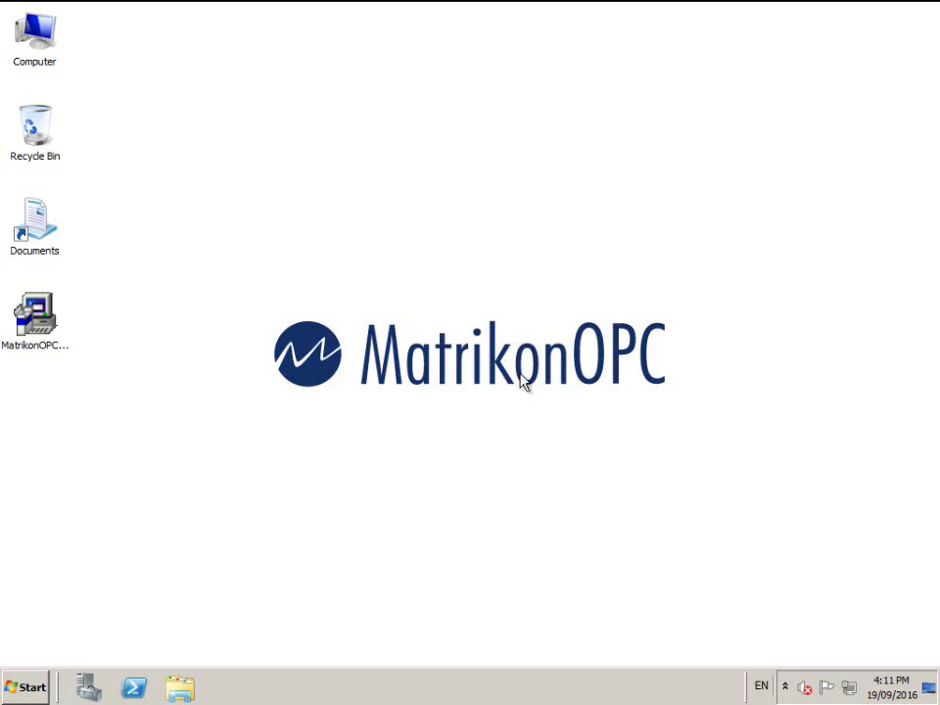
{"action": "left_click", "coordinate": [29, 689]}
{"action": "left_click", "coordinate": [77, 619]}
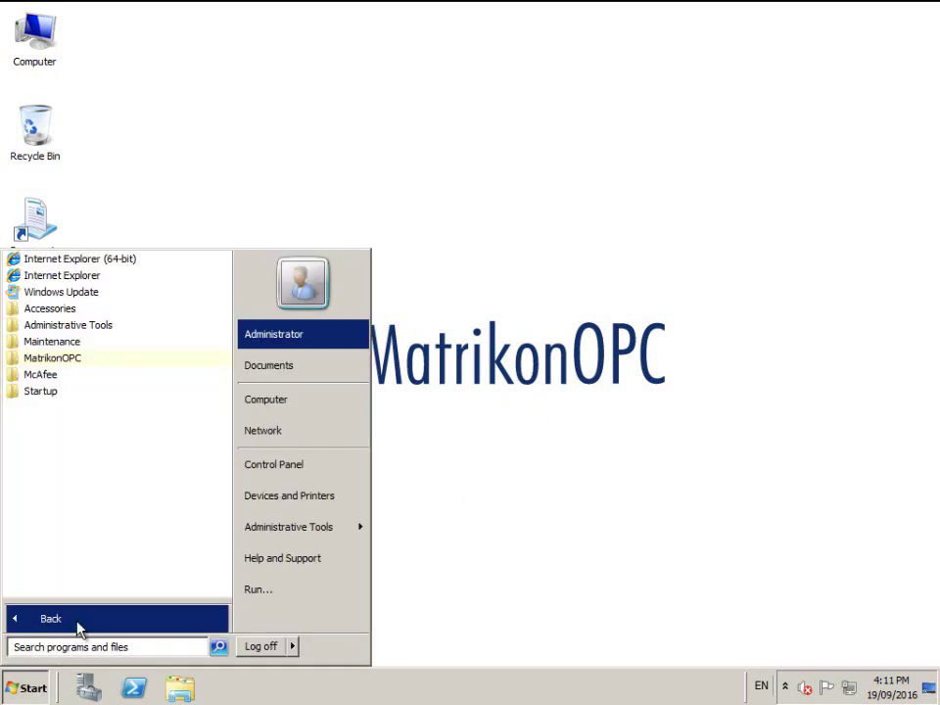
{"action": "left_click", "coordinate": [93, 360]}
{"action": "left_click", "coordinate": [88, 393]}
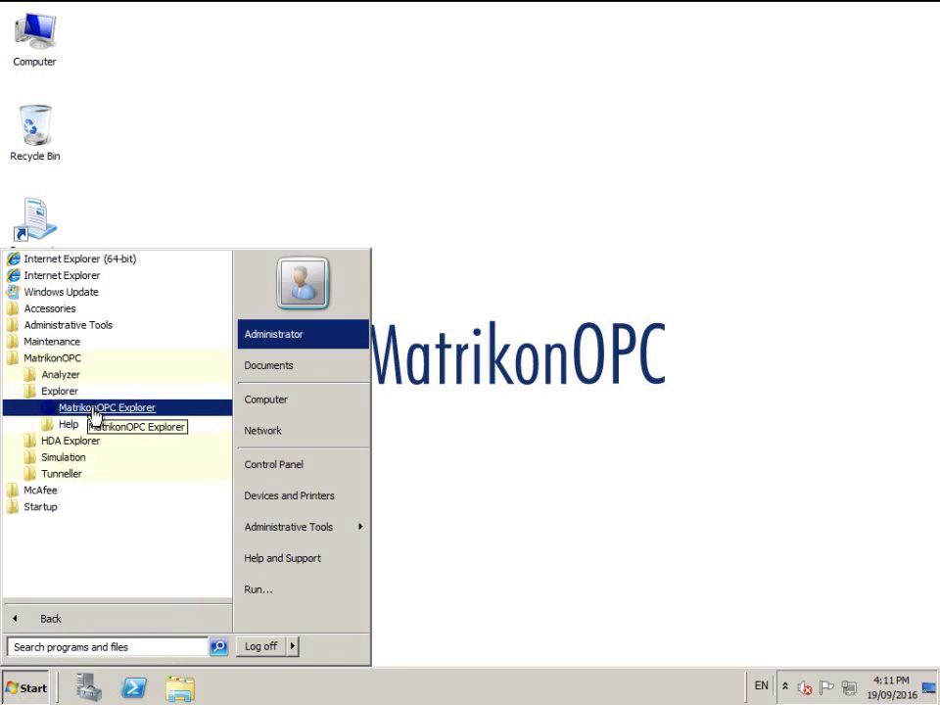
{"action": "left_click", "coordinate": [93, 410]}
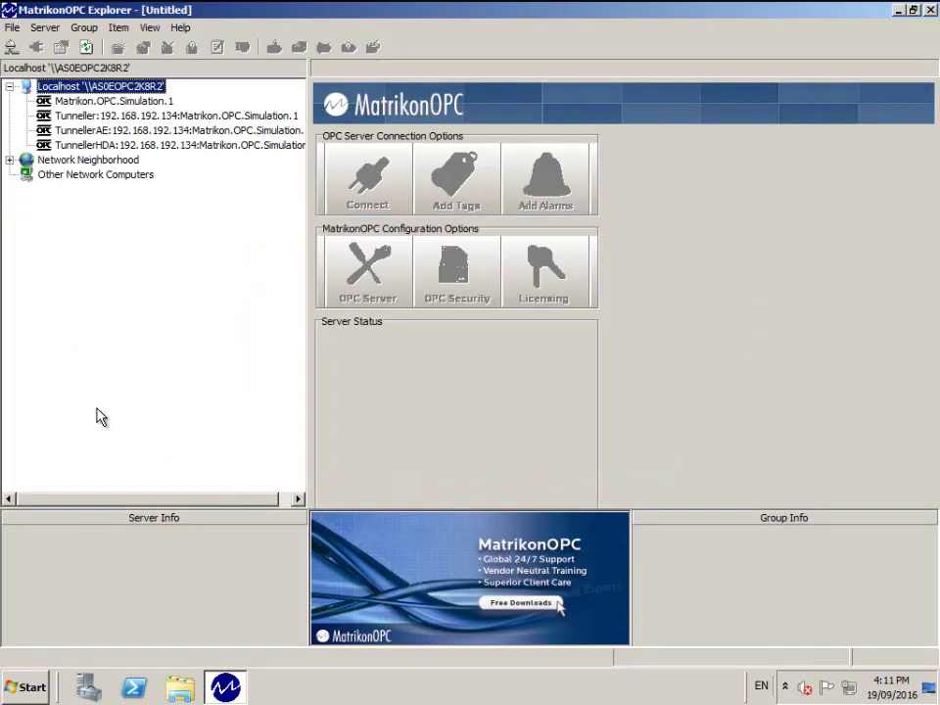
- Connect Explorer to the Tunneller:192.168.192.134 simulation server and bring up tag adding for Group0
{"action": "left_click", "coordinate": [152, 116]}
{"action": "left_click", "coordinate": [380, 197]}
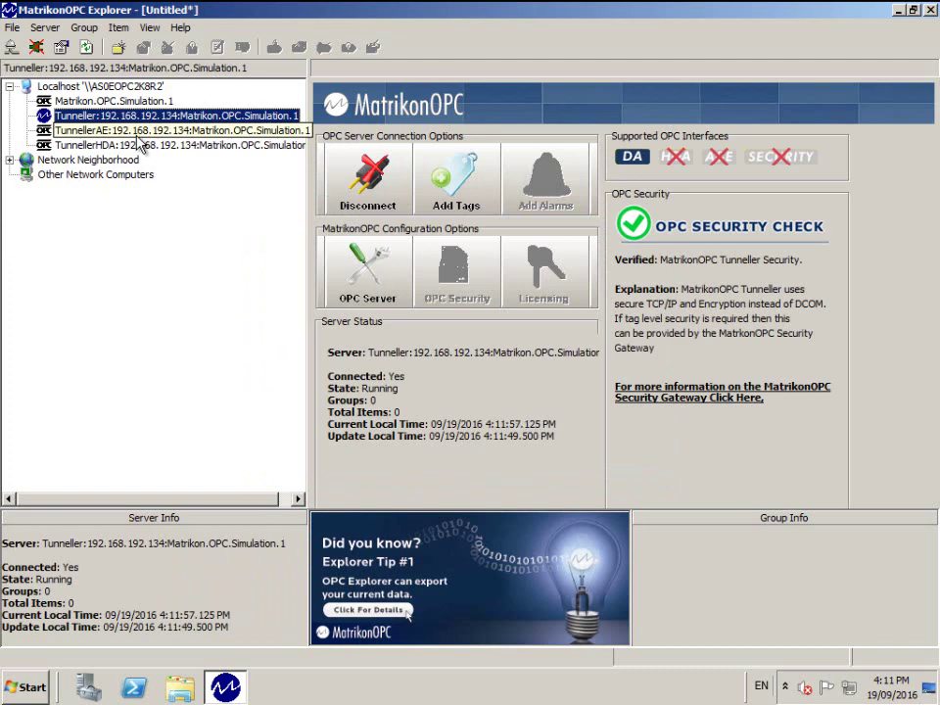
{"action": "left_click", "coordinate": [460, 176]}
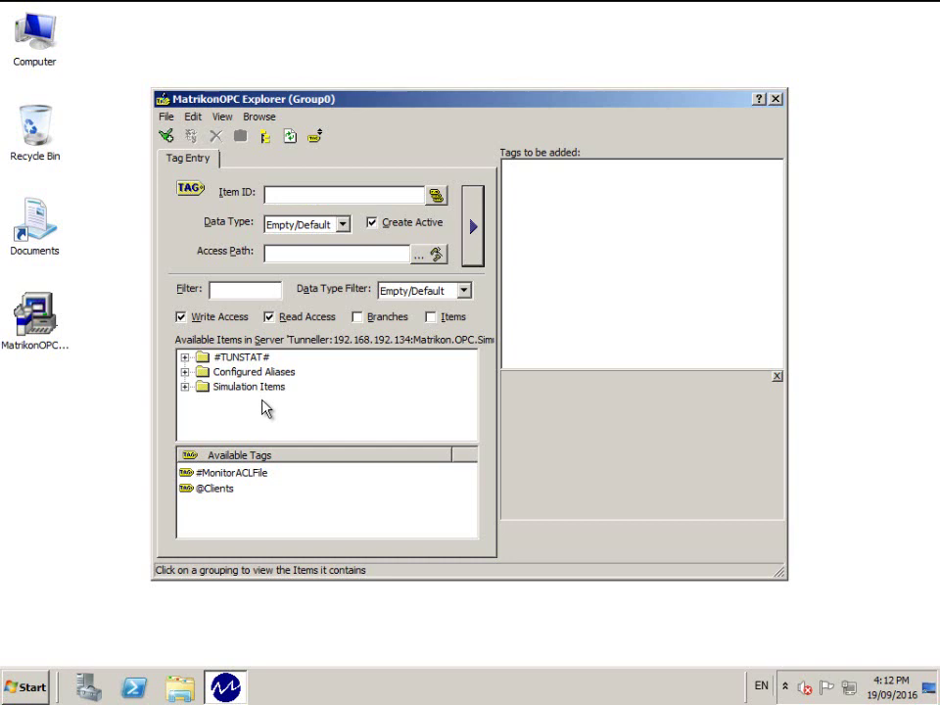
- Add the Int1 tag from Simulation Items > Random to Group0
{"action": "double_click", "coordinate": [196, 389]}
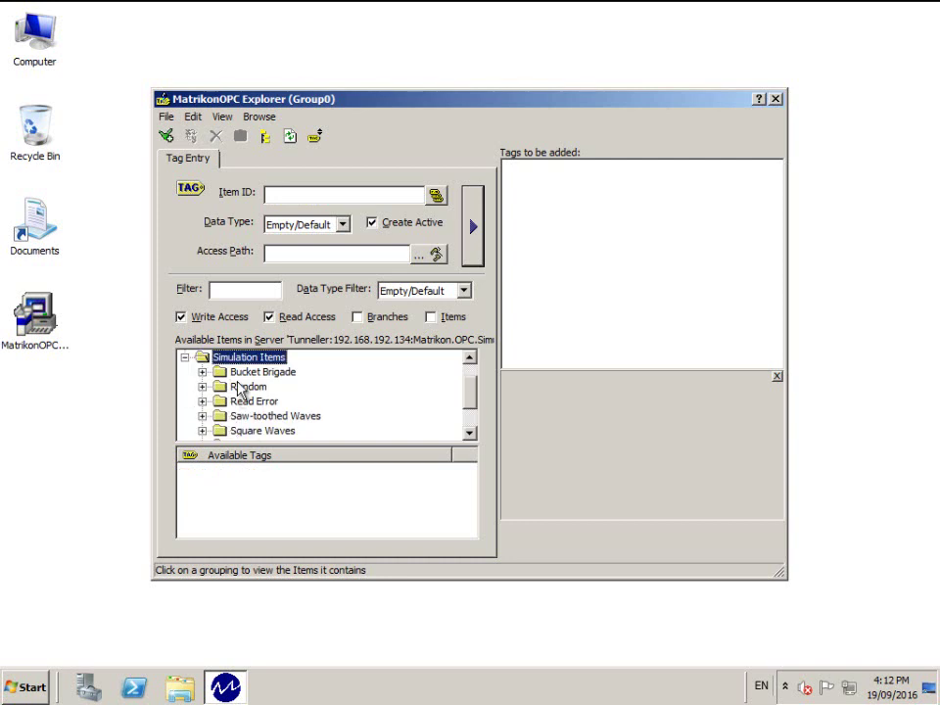
{"action": "left_click", "coordinate": [215, 389]}
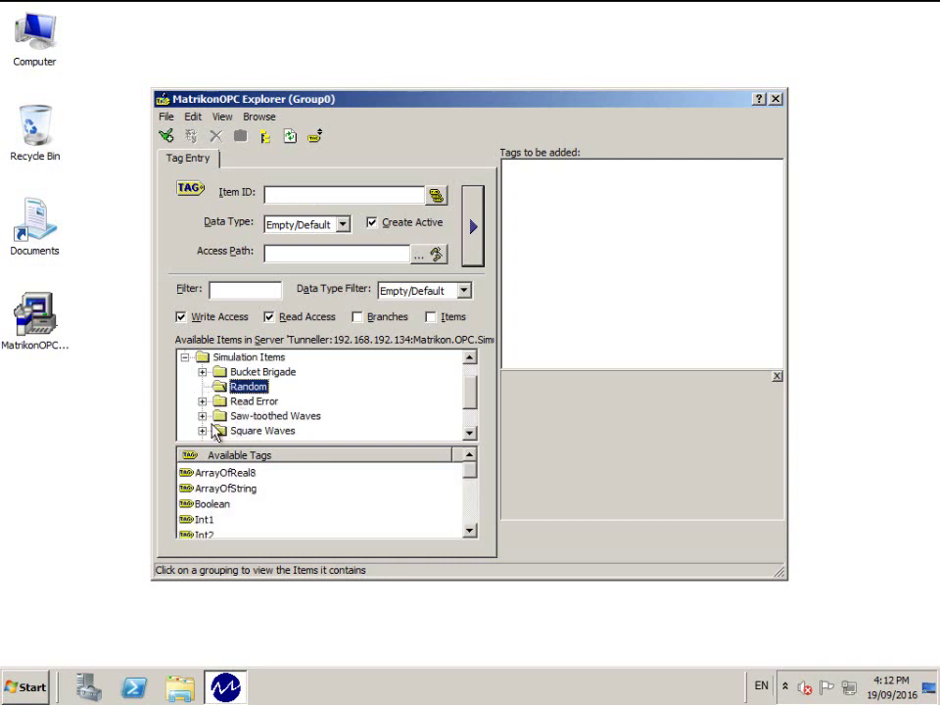
{"action": "double_click", "coordinate": [203, 520]}
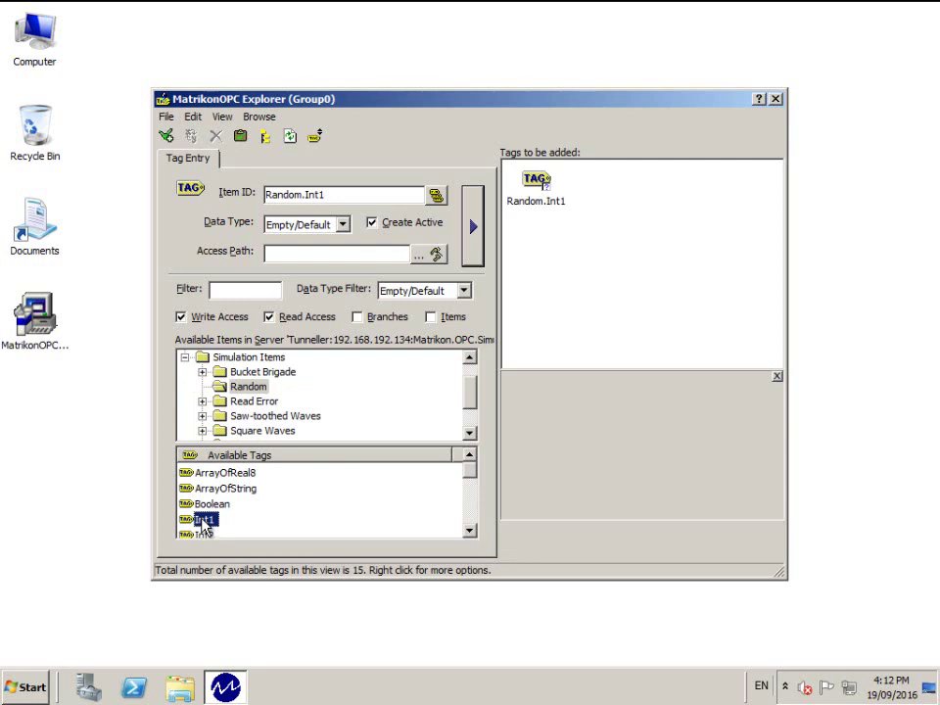
{"action": "left_click", "coordinate": [165, 136]}
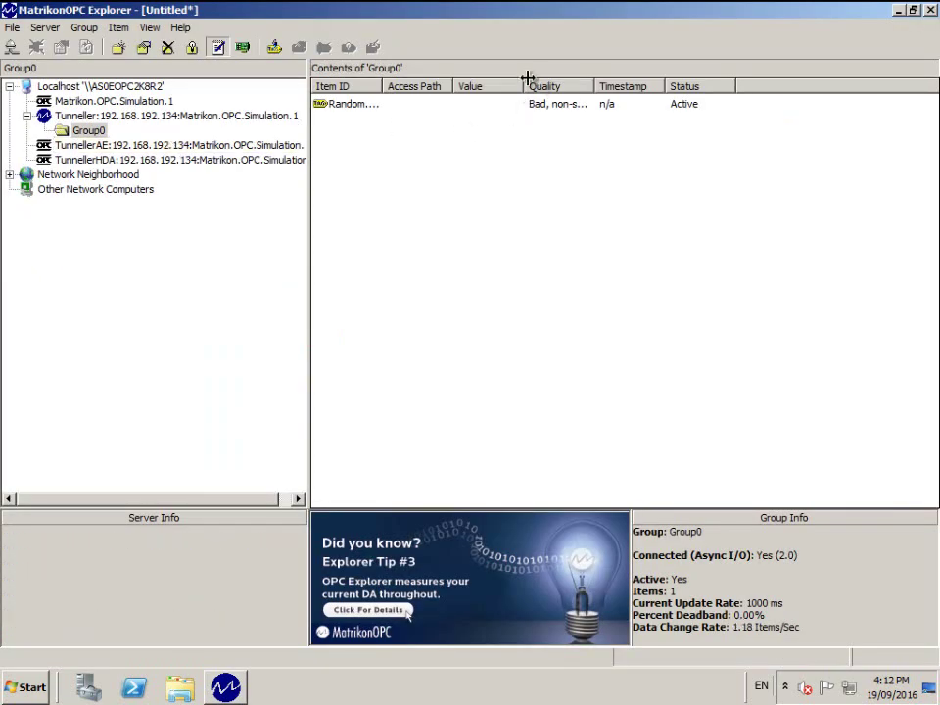
- Autosize the Item ID, Quality and Timestamp columns to show Random.Int1's Good quality readings
{"action": "double_click", "coordinate": [384, 86]}
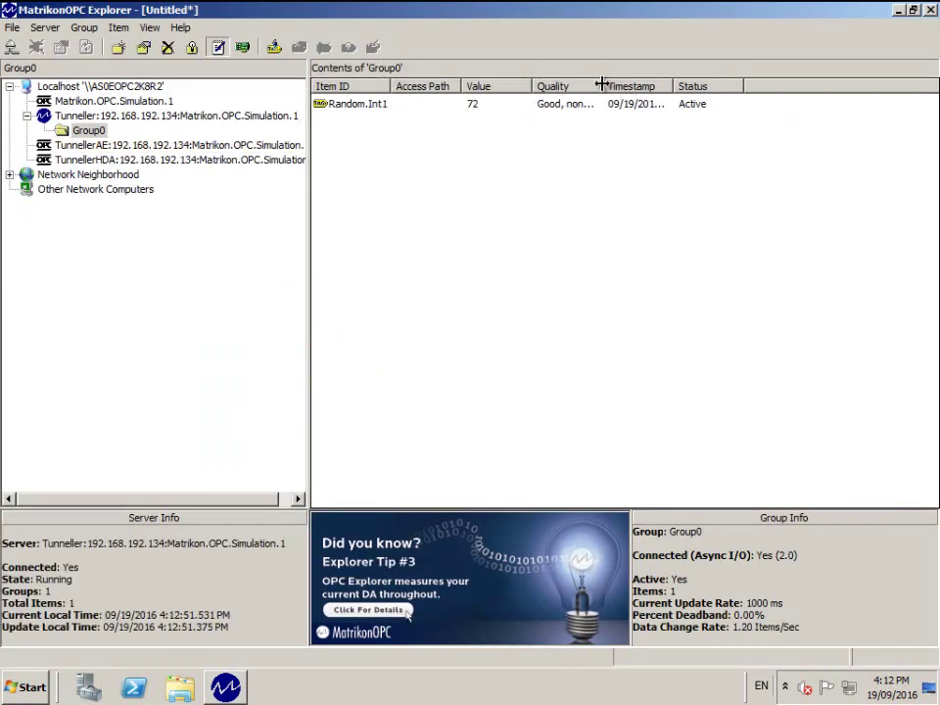
{"action": "double_click", "coordinate": [607, 86]}
{"action": "double_click", "coordinate": [696, 86]}
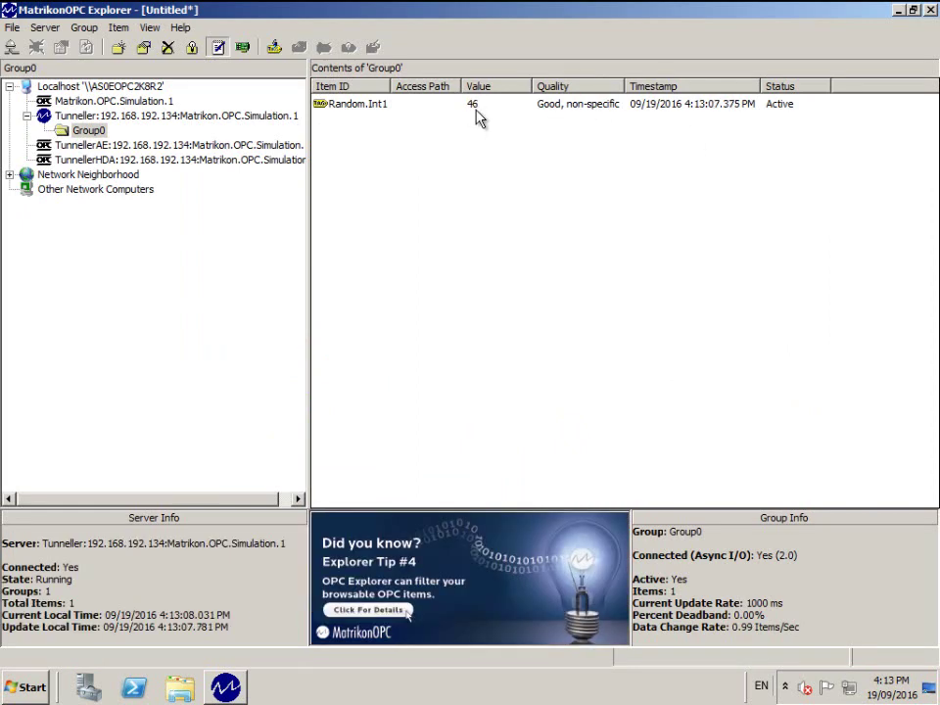
- Close Explorer without saving, then browse the Start menu's MatrikonOPC > Tunneller > Help folder
{"action": "left_click", "coordinate": [929, 11]}
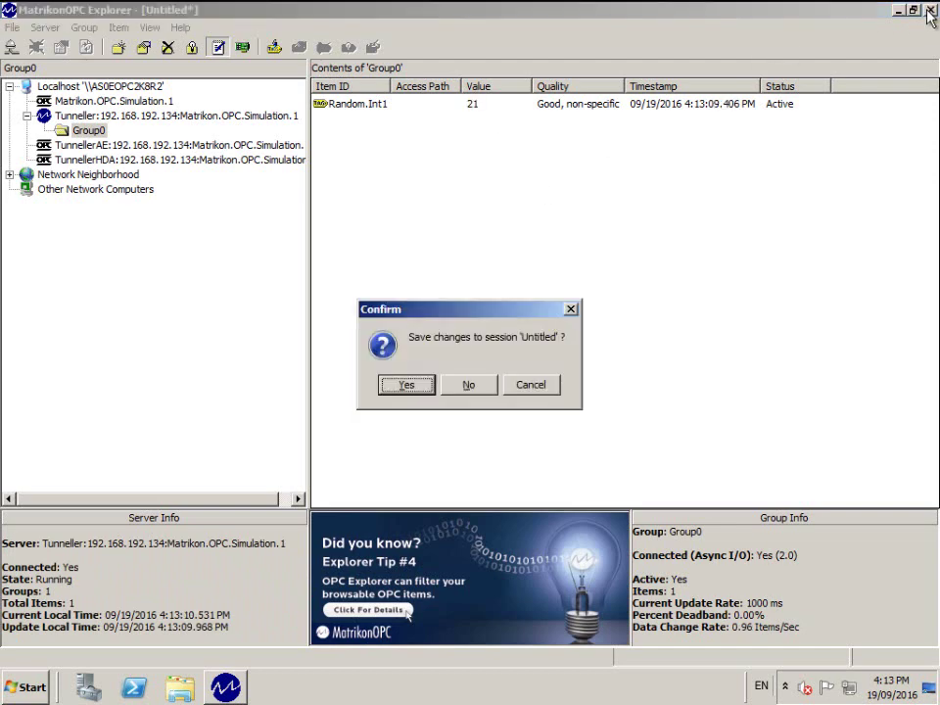
{"action": "left_click", "coordinate": [475, 385]}
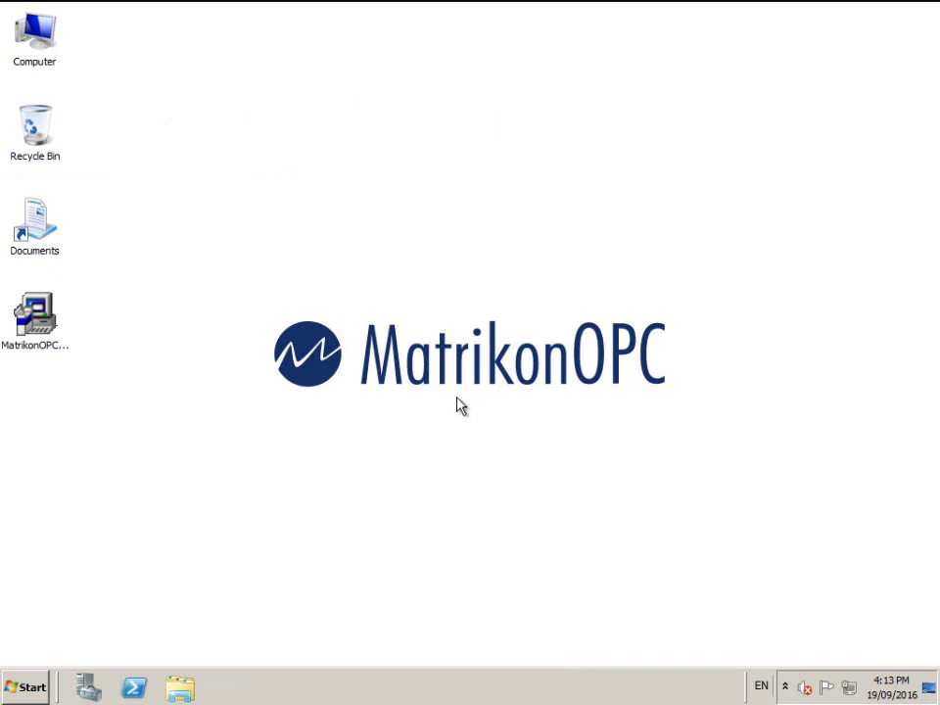
{"action": "left_click", "coordinate": [20, 689]}
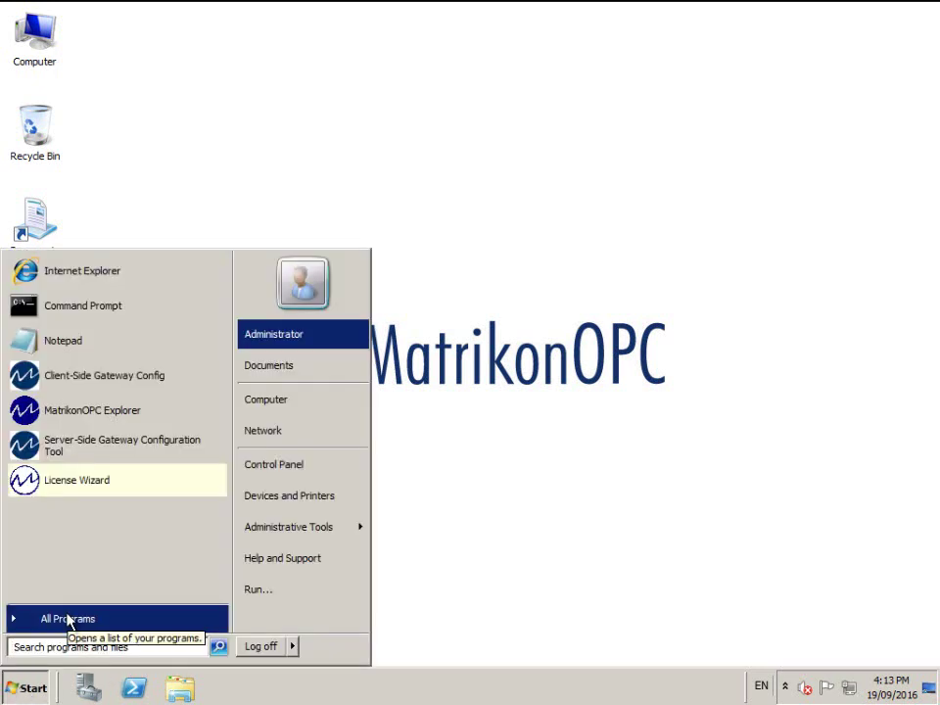
{"action": "left_click", "coordinate": [68, 619]}
{"action": "left_click", "coordinate": [56, 360]}
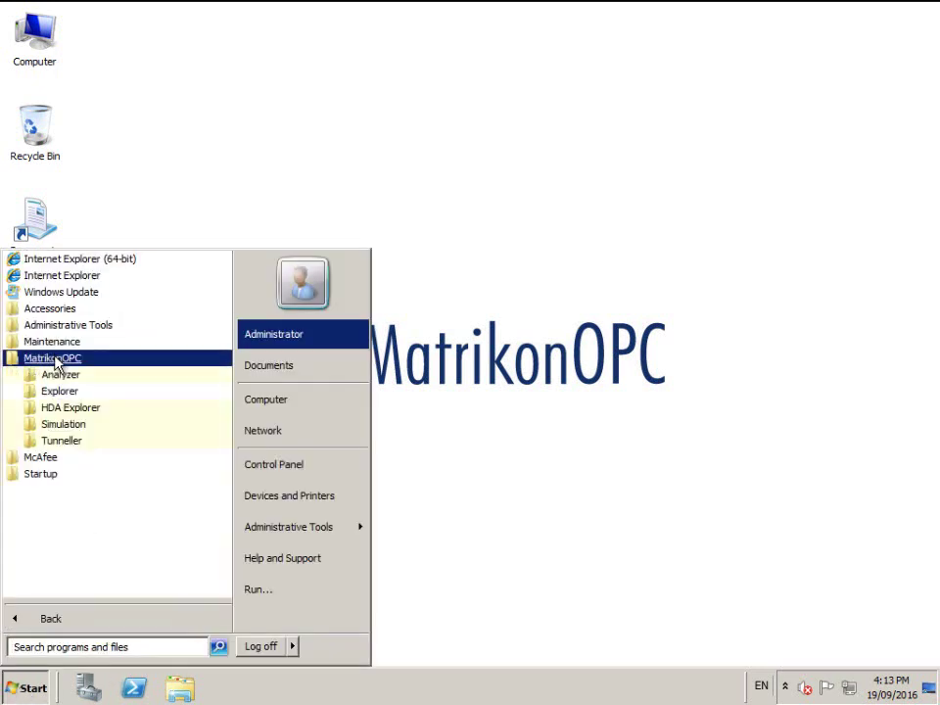
{"action": "left_click", "coordinate": [69, 440]}
{"action": "left_click", "coordinate": [87, 544]}
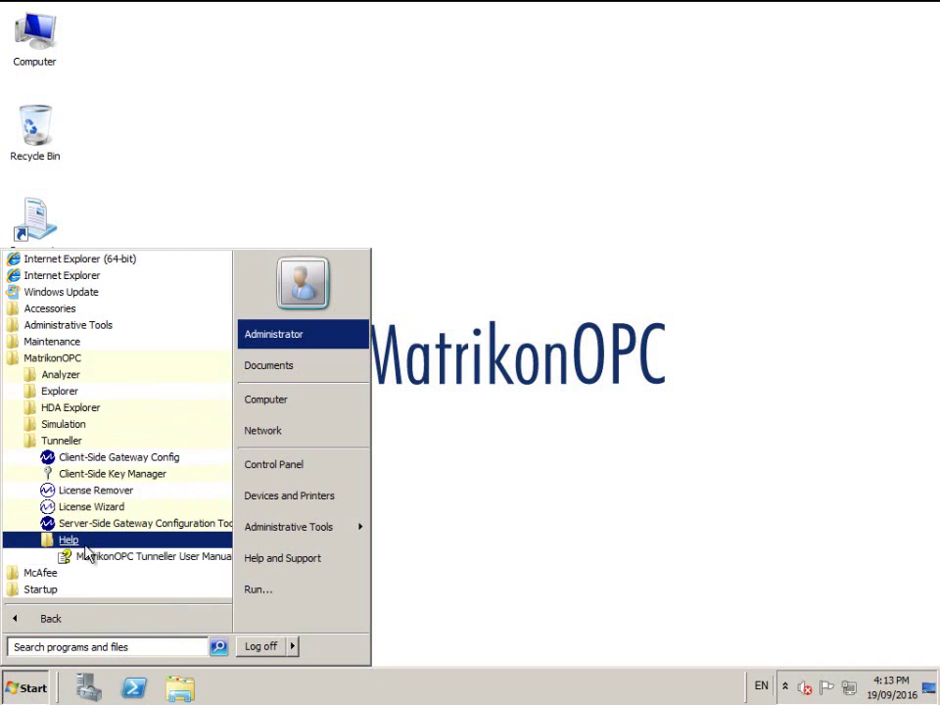
{"action": "left_click", "coordinate": [784, 428]}
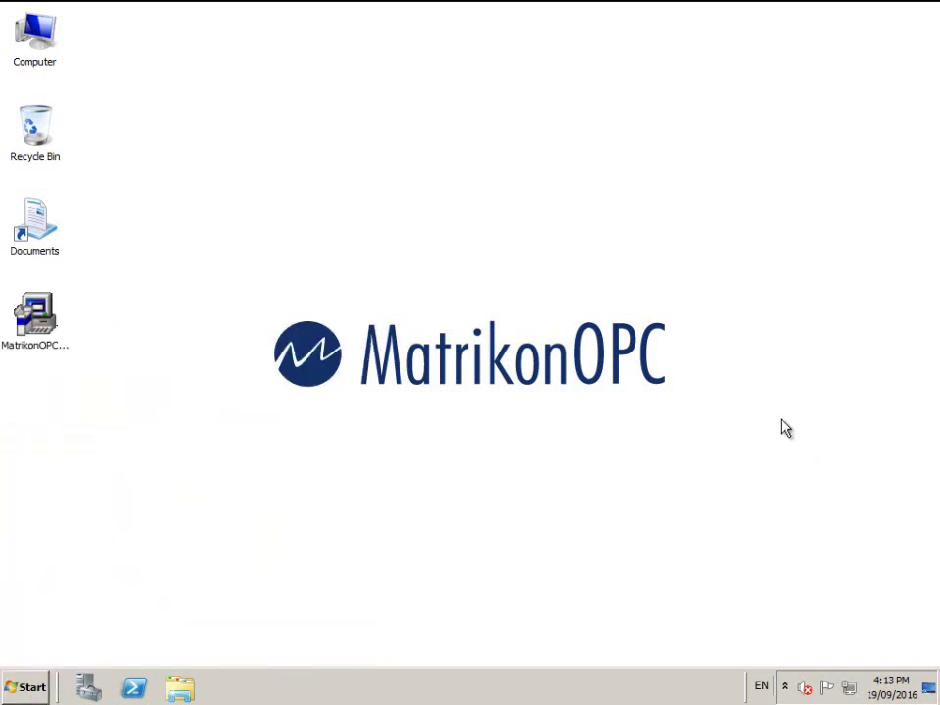